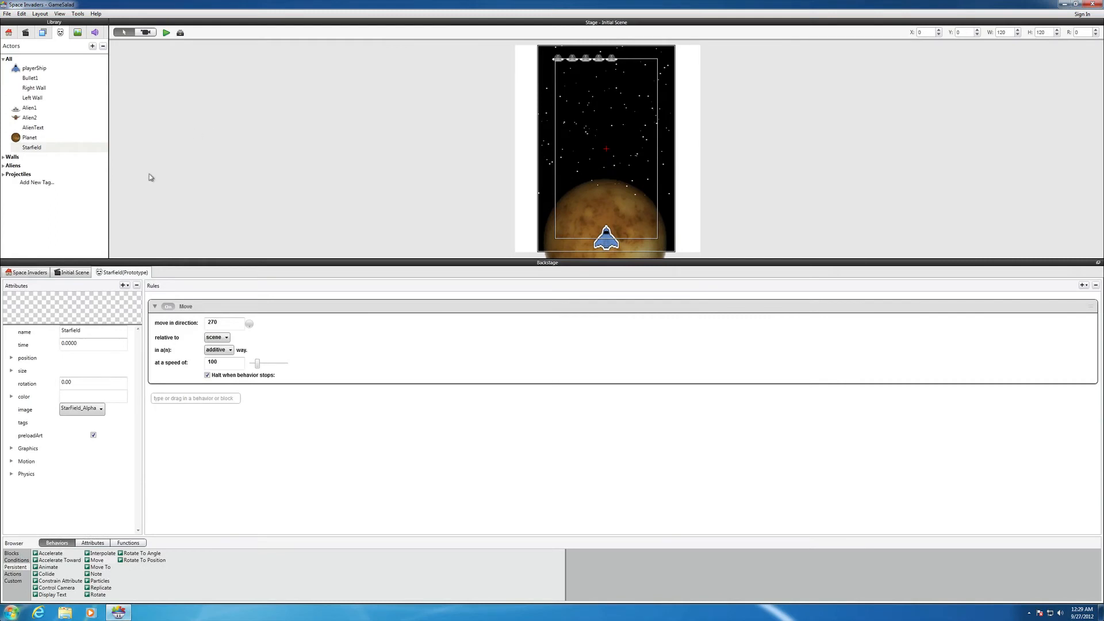
Open the playerShip actor's rules, collapse the Spawn and Shoot Bullet and Collide blocks, and enlarge the rules area
click(40, 273)
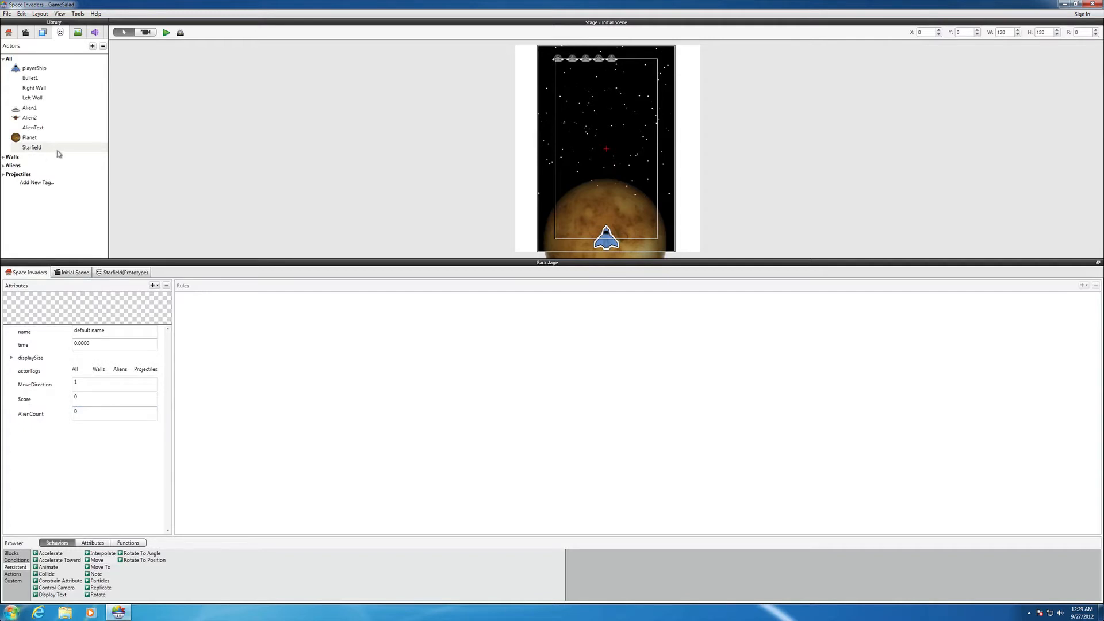
double_click(24, 70)
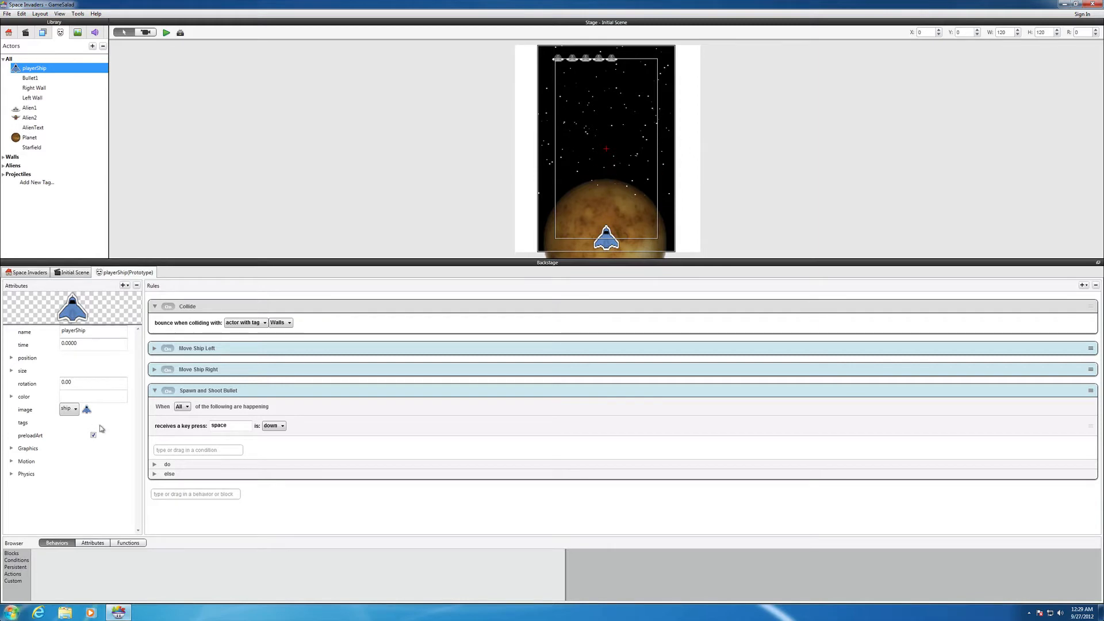
click(154, 391)
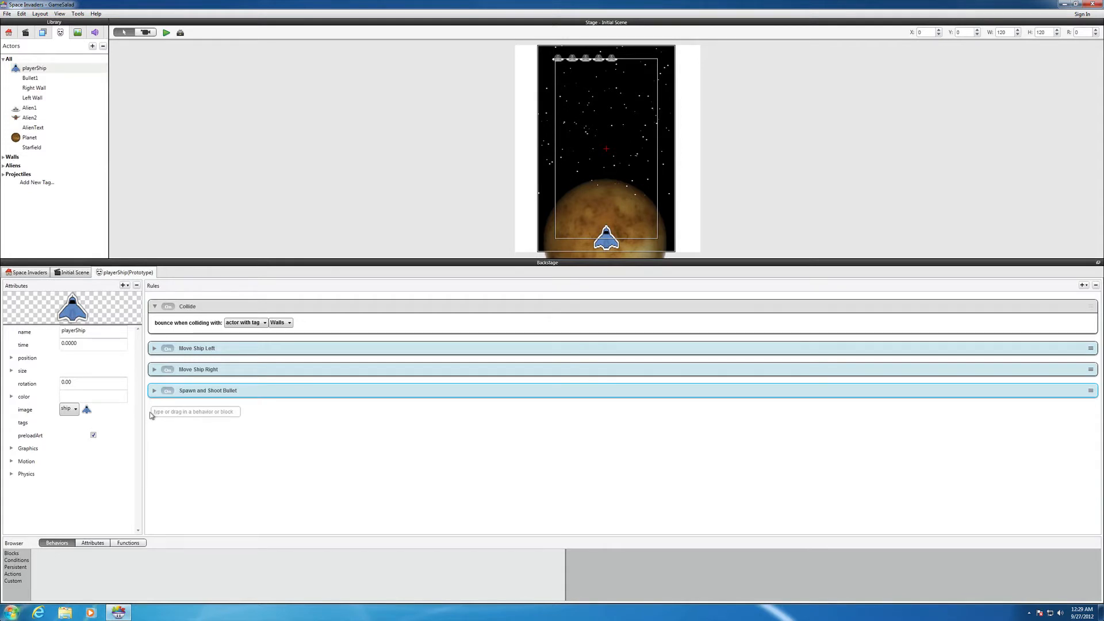
click(154, 307)
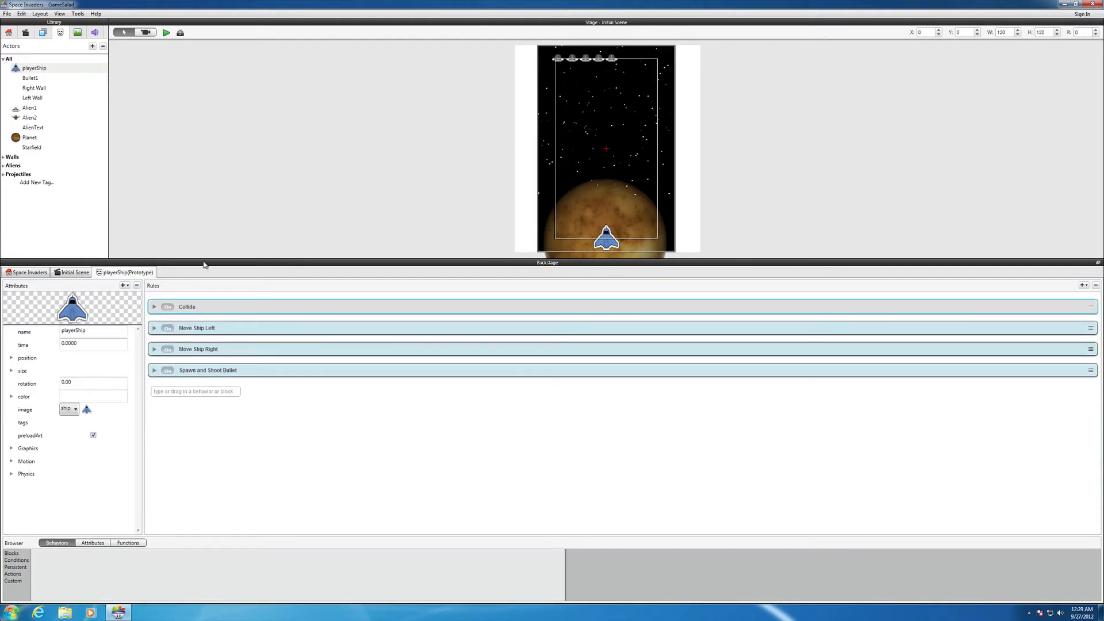
drag(205, 261, 205, 211)
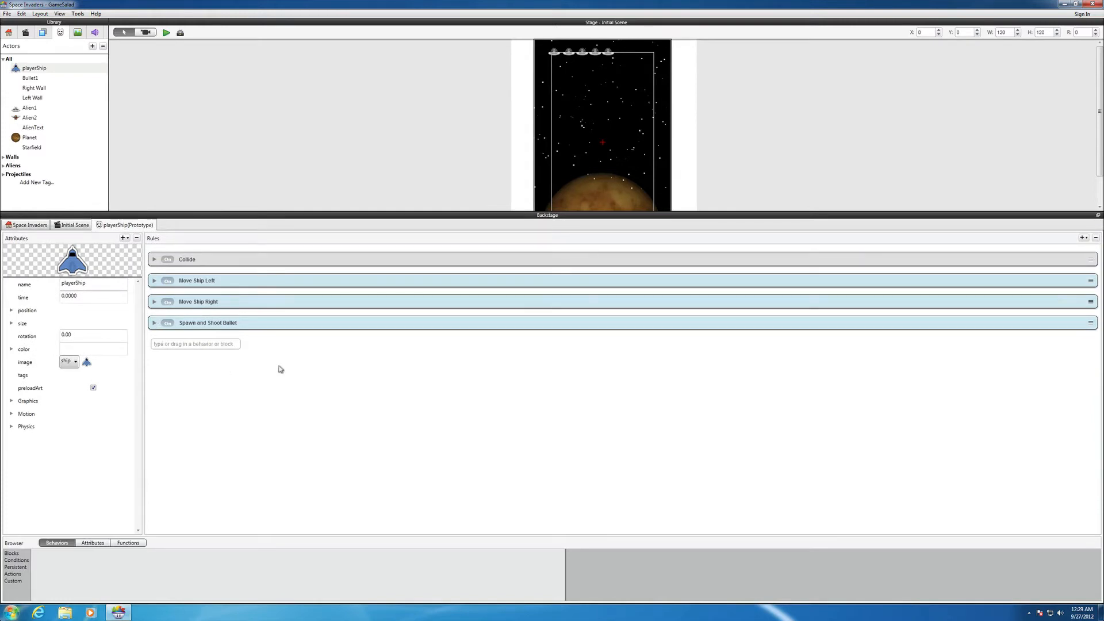
Add a Timer to the playerShip rules that fires every 5 seconds with Run to Completion enabled
click(1084, 238)
click(1063, 256)
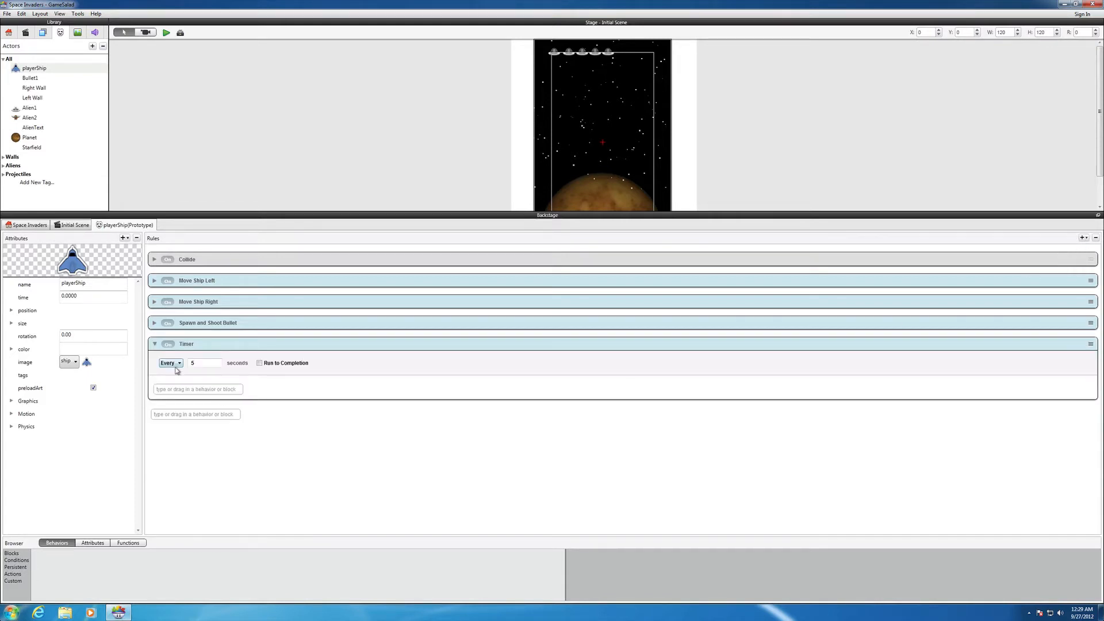
click(257, 366)
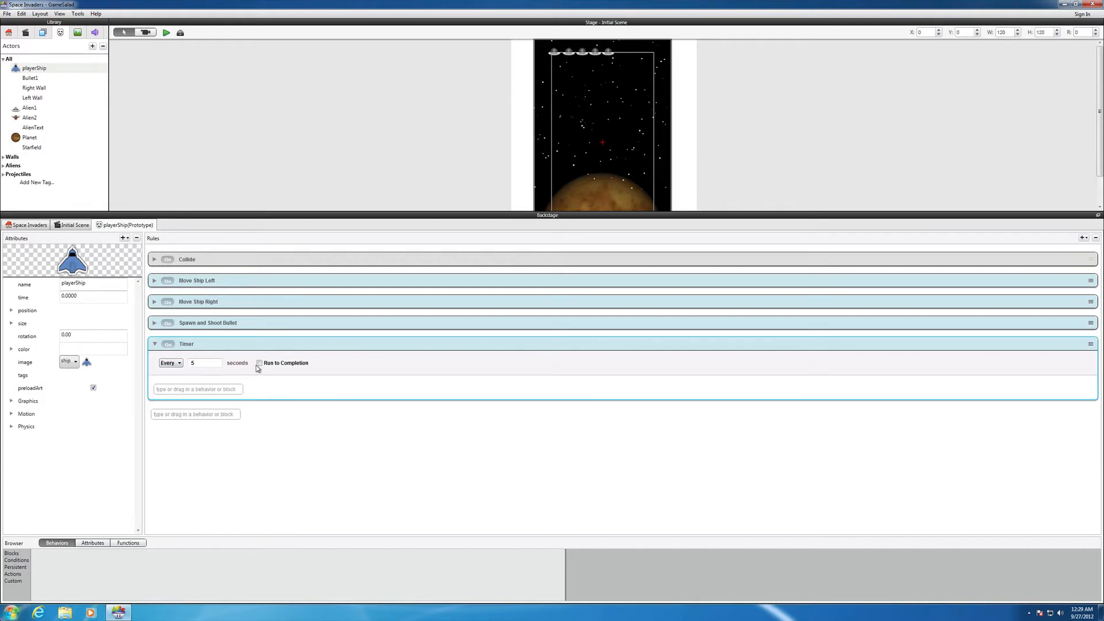
click(259, 364)
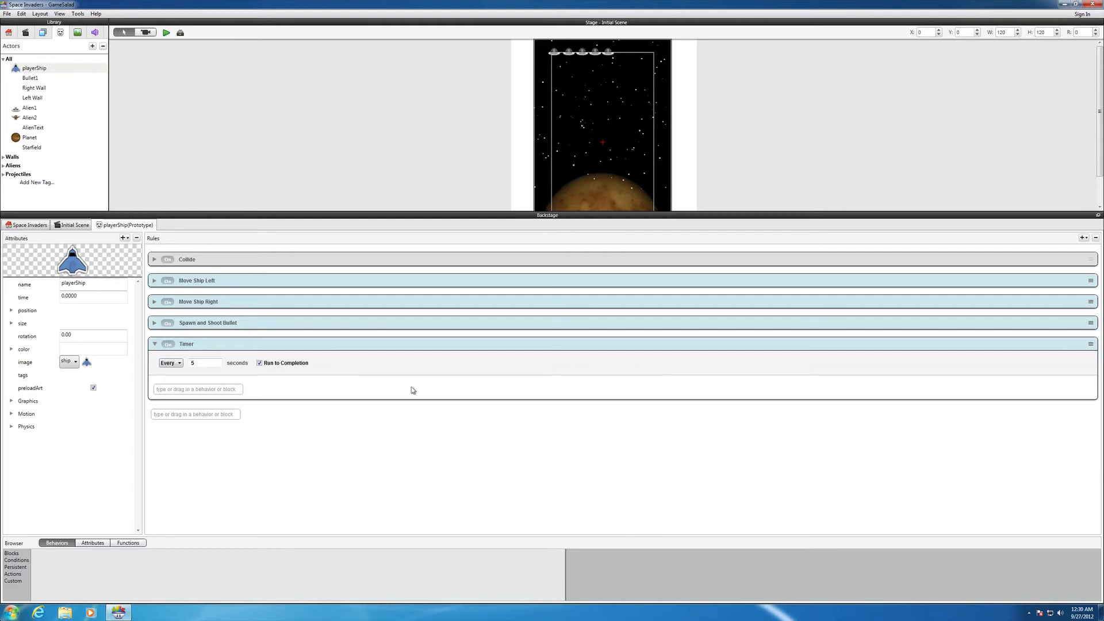
click(236, 389)
Add a new Rule and nest it inside the Timer, requiring All conditions to be met
click(1085, 237)
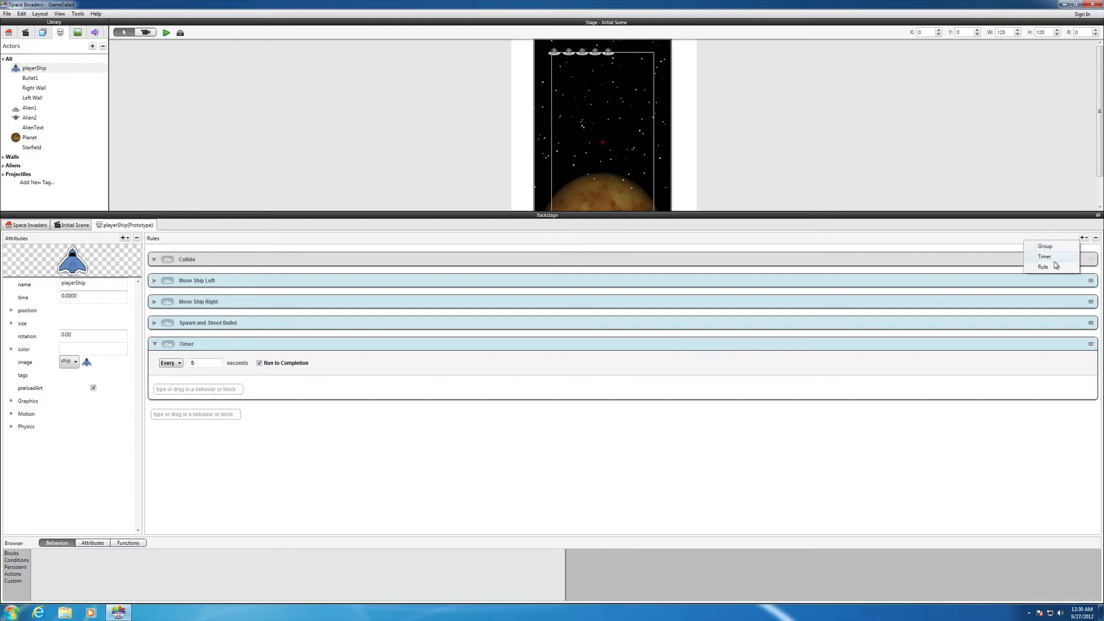
click(1044, 266)
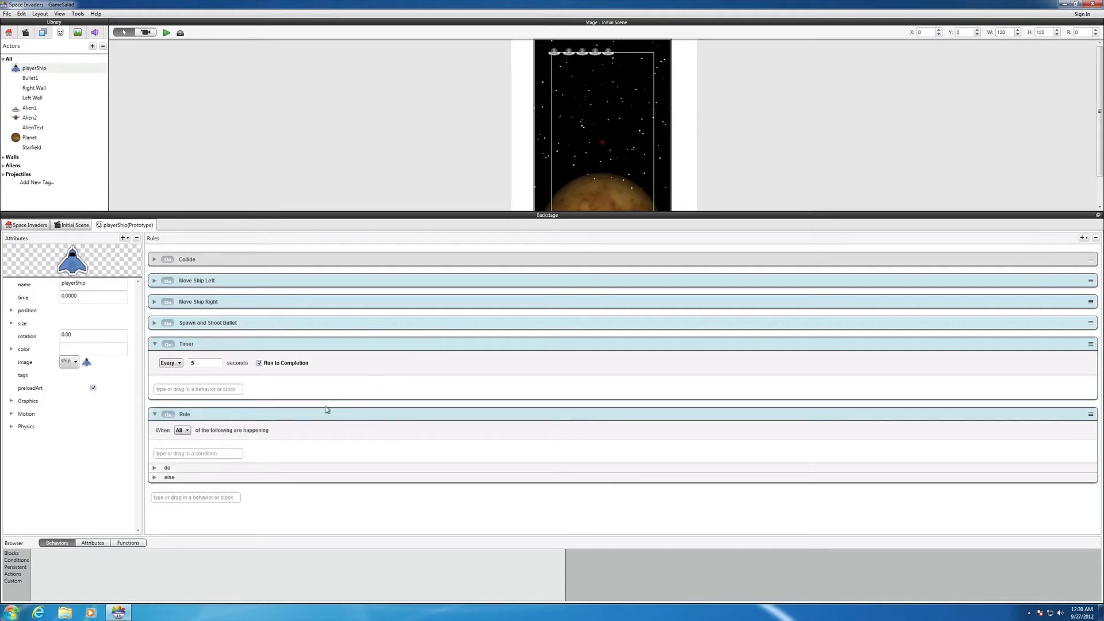
drag(318, 414, 311, 382)
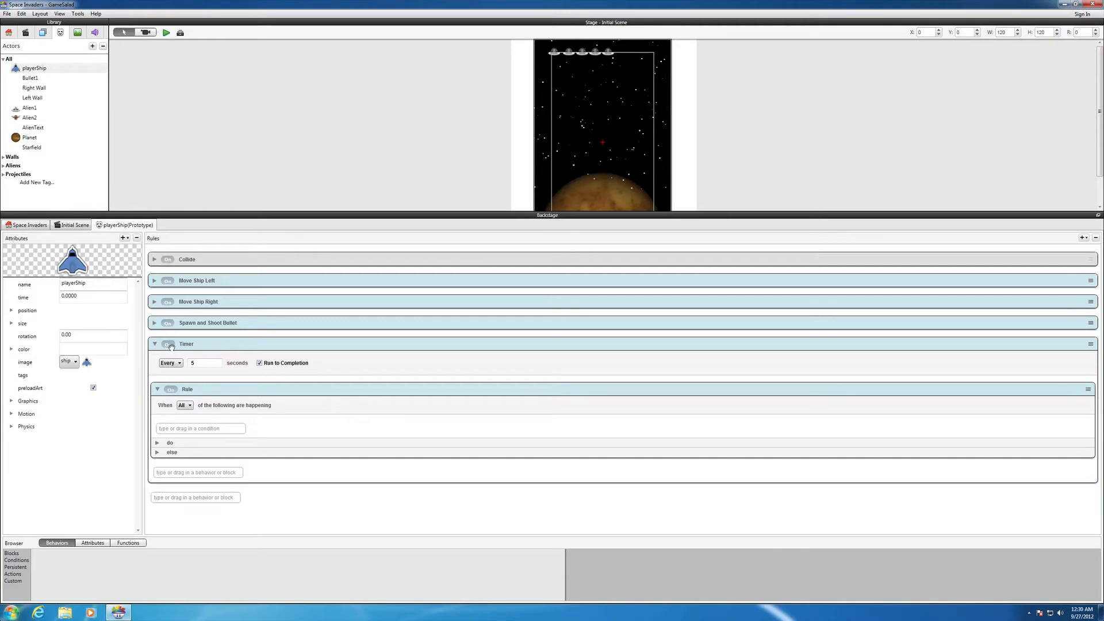
click(190, 406)
click(191, 407)
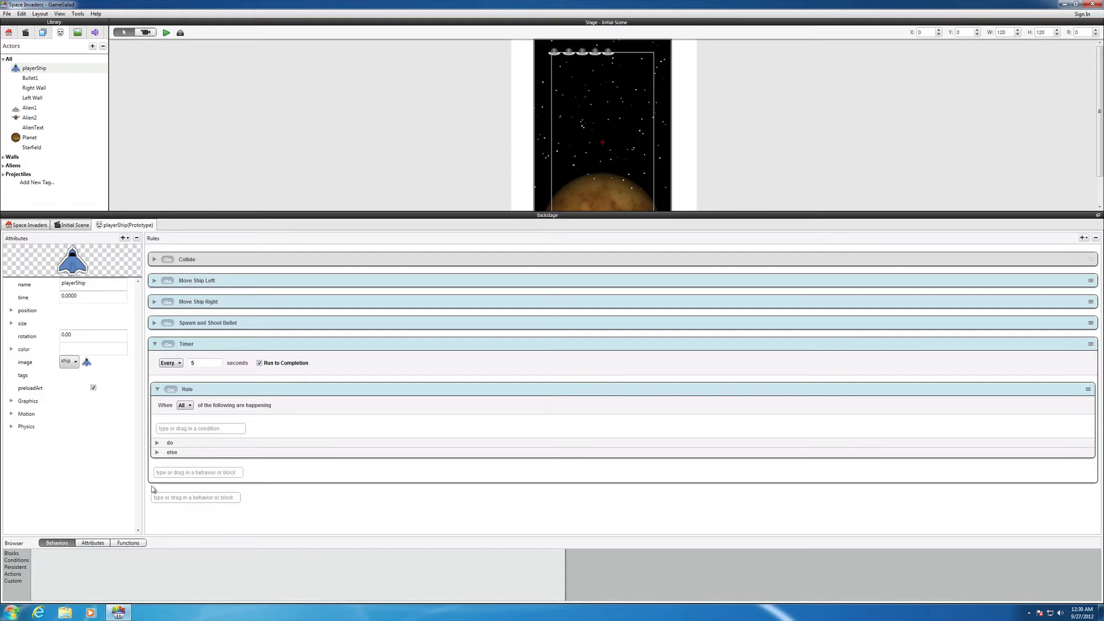
Add an Attribute condition to the nested rule that checks whether game.AlienCount equals 0
click(17, 561)
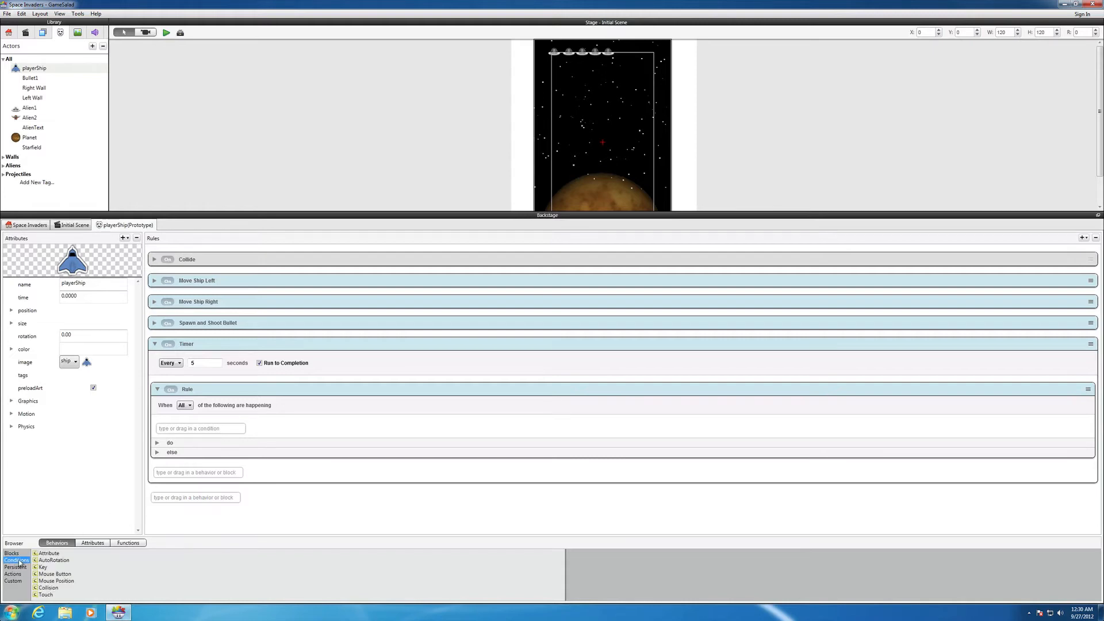
drag(37, 554, 175, 433)
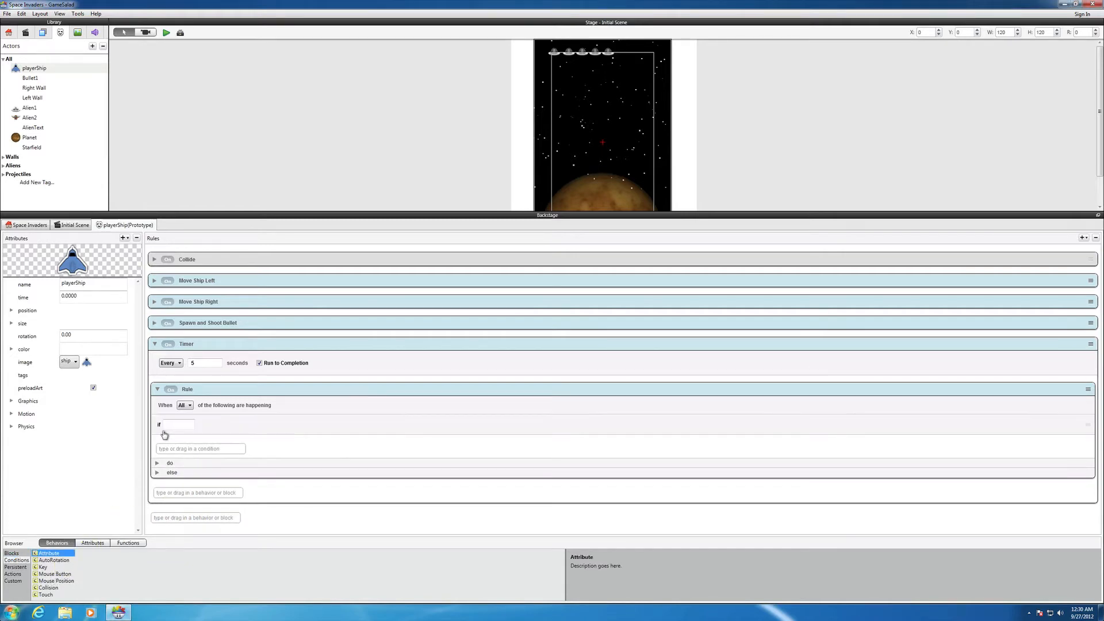
click(176, 428)
click(94, 543)
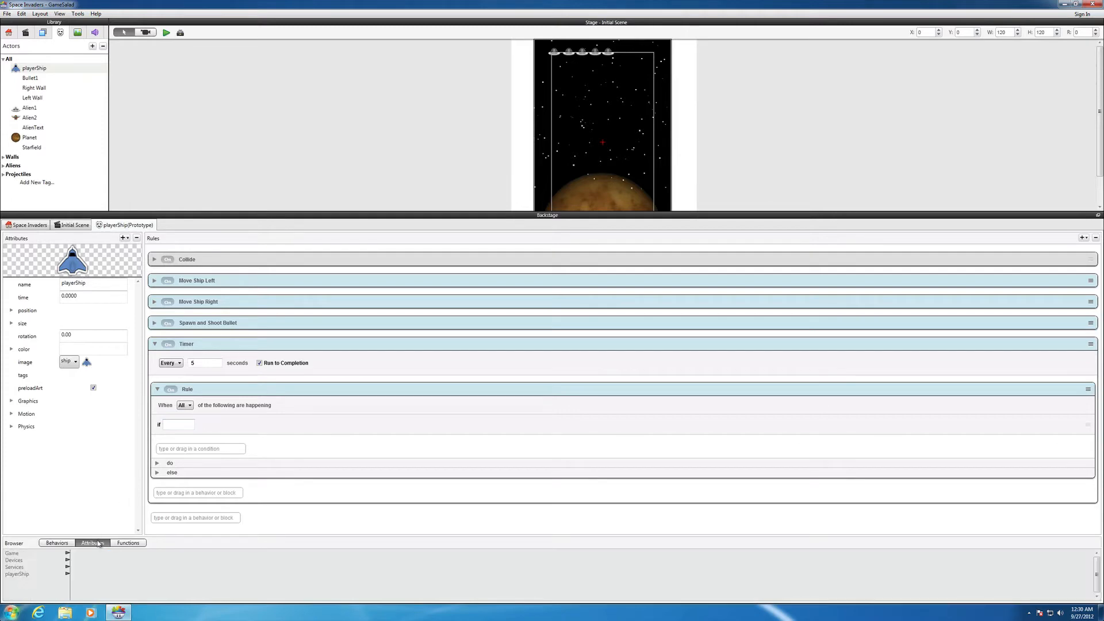
click(43, 554)
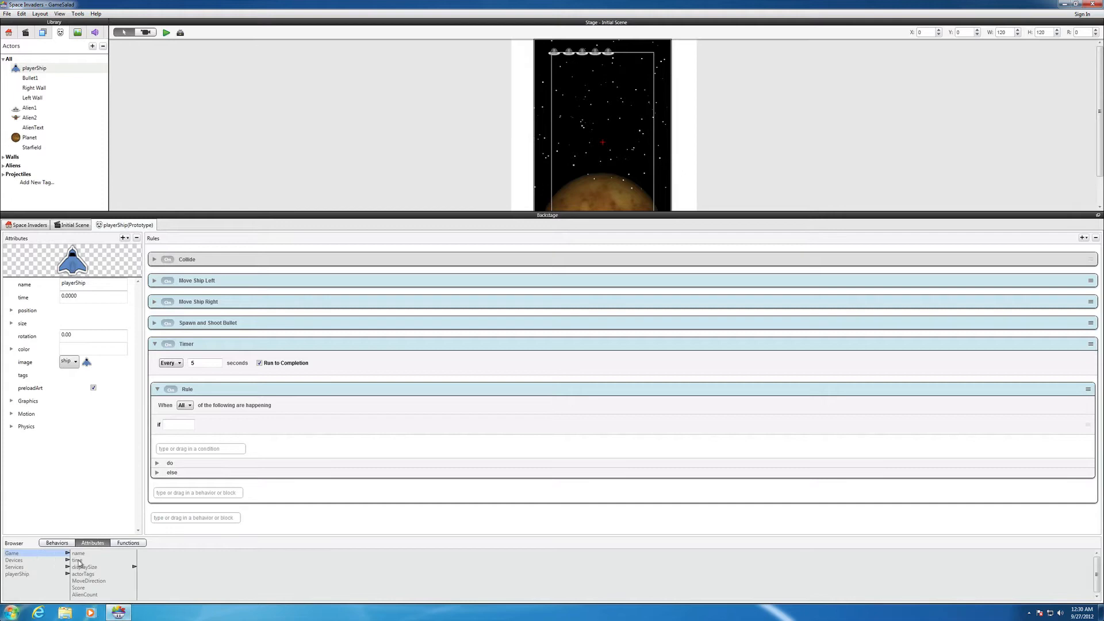
click(88, 595)
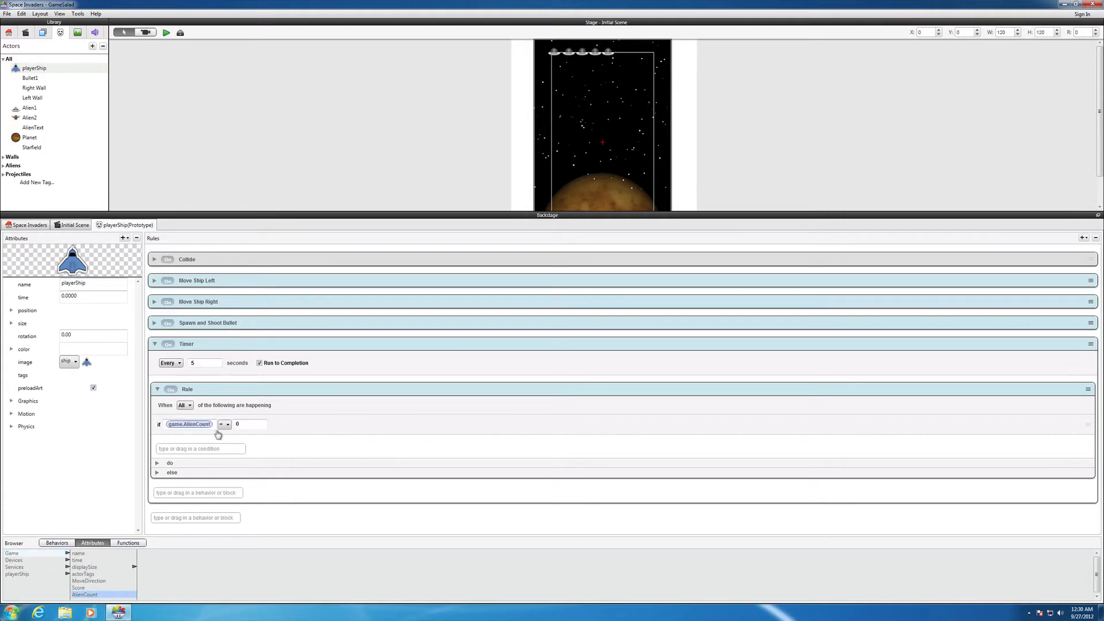
Add a Change Attribute action to the do section of the nested rule
click(157, 464)
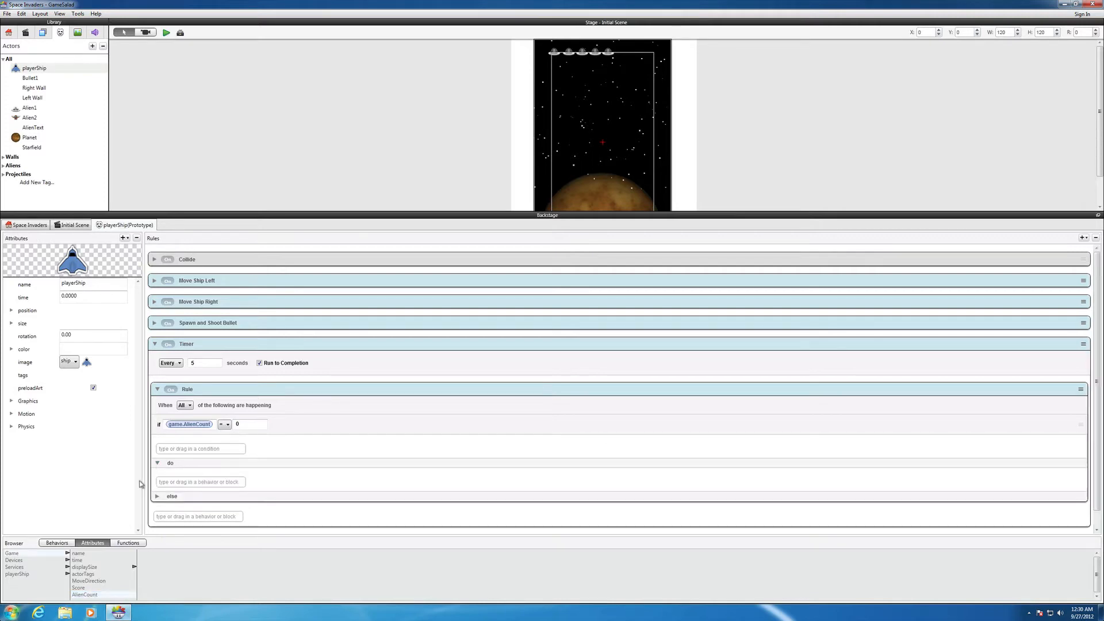
click(69, 545)
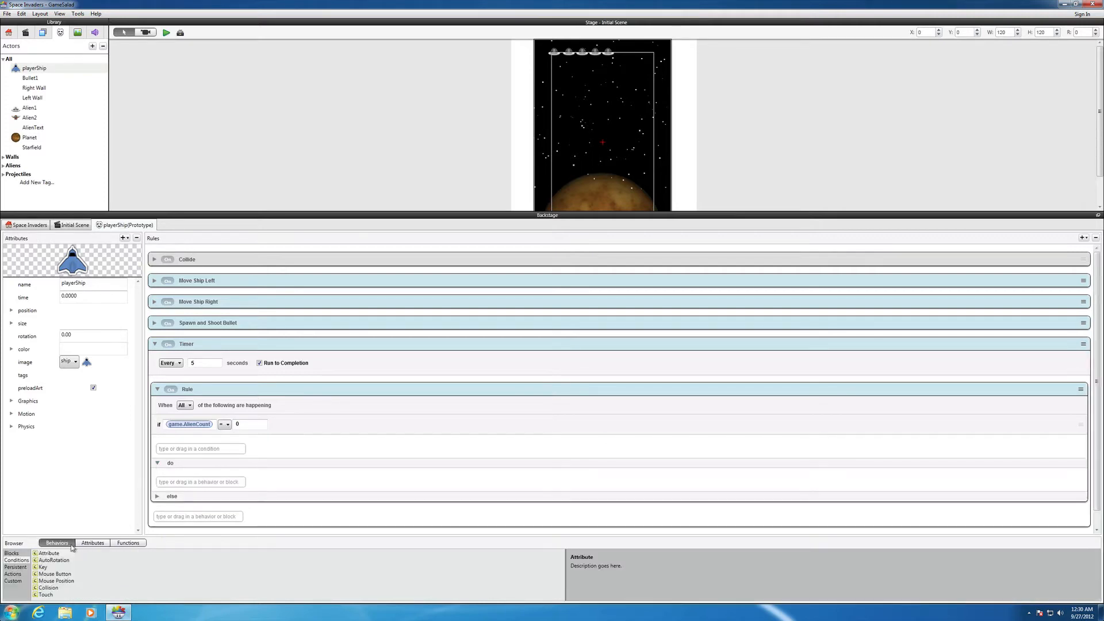
click(21, 574)
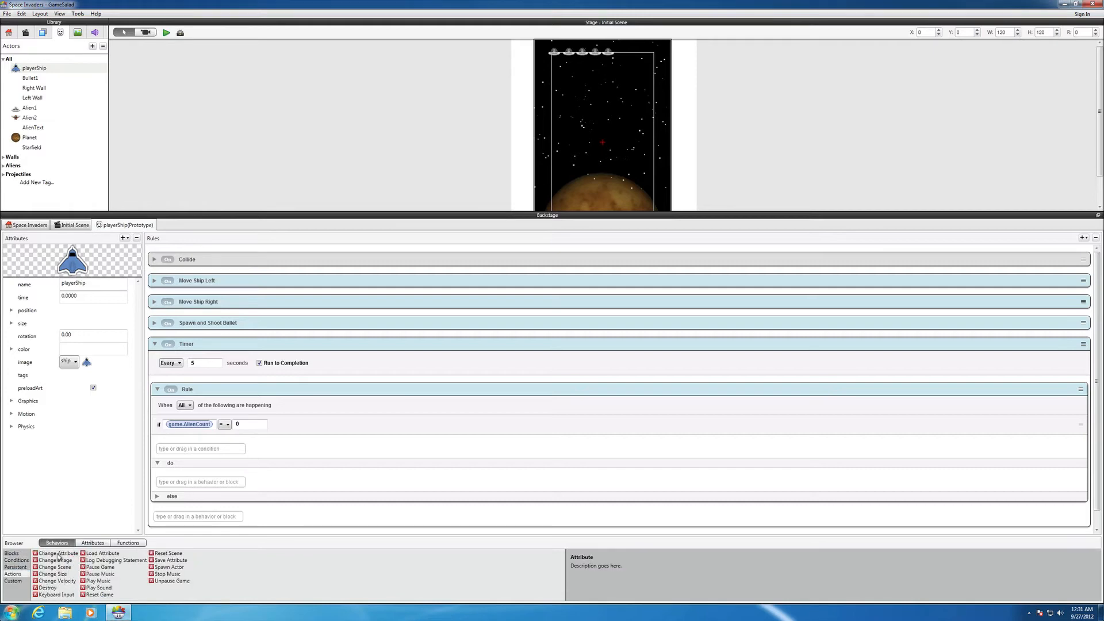
drag(46, 553, 169, 482)
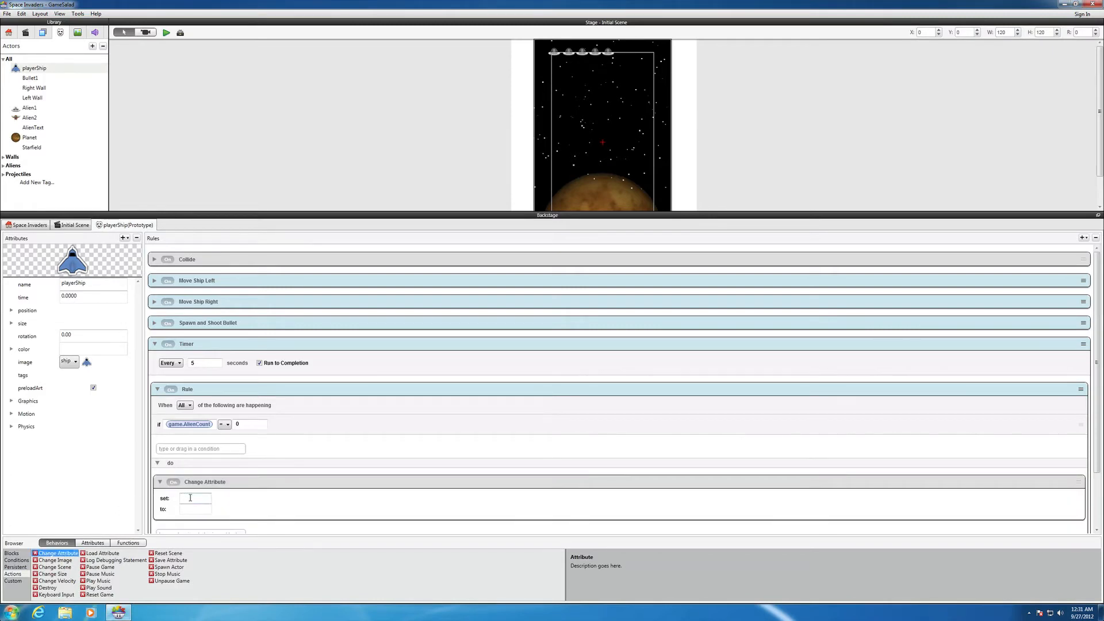
Make the Change Attribute action set game.MoveDirection to 1, and check the game's own attributes
click(93, 543)
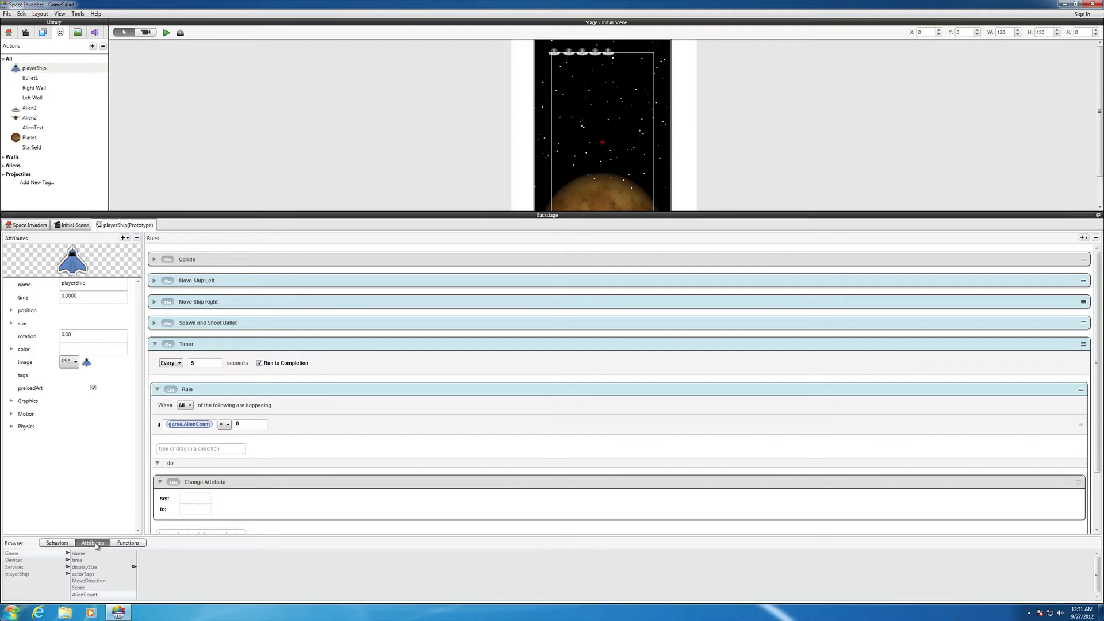
double_click(80, 581)
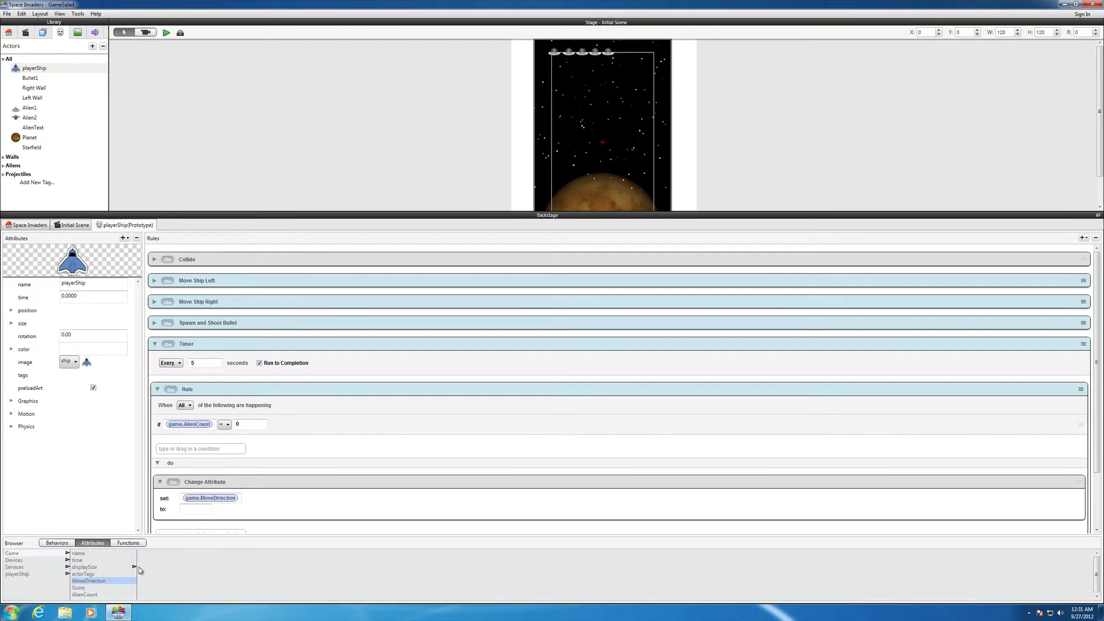
click(207, 509)
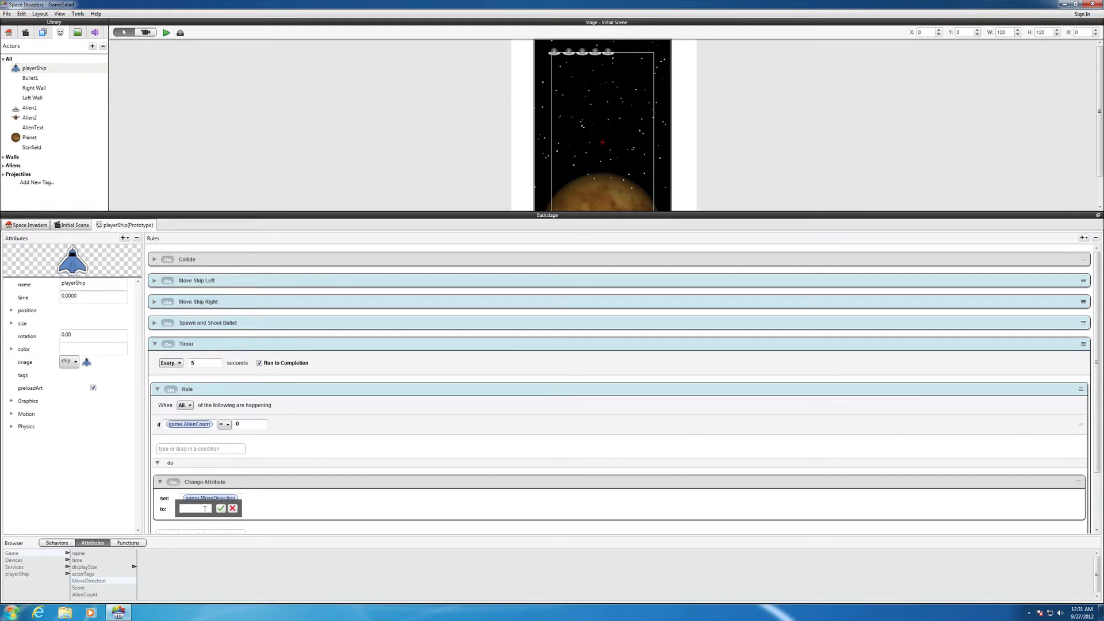
text(1)
click(222, 509)
click(29, 226)
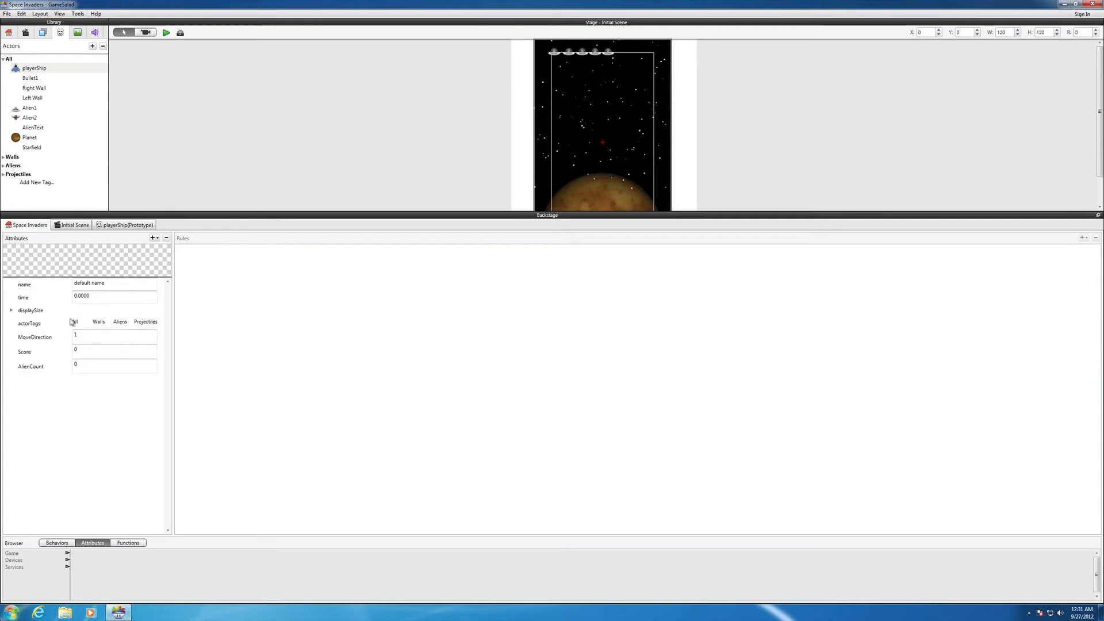
click(127, 225)
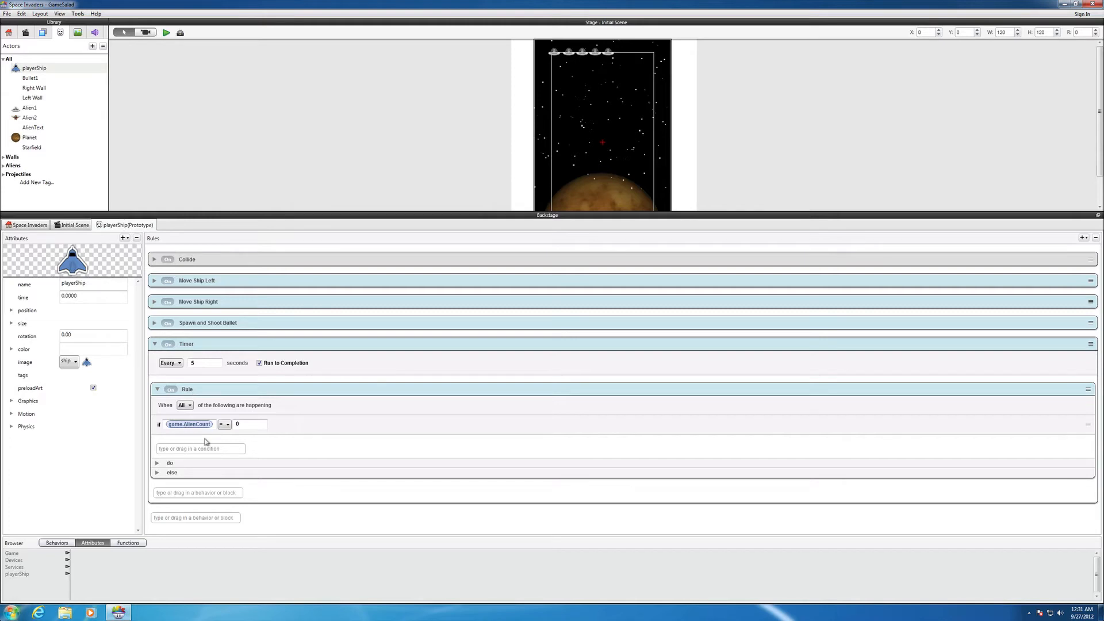
Add a Change Scene action below Change Attribute in the do section, going to Next Scene, and collapse it
click(158, 463)
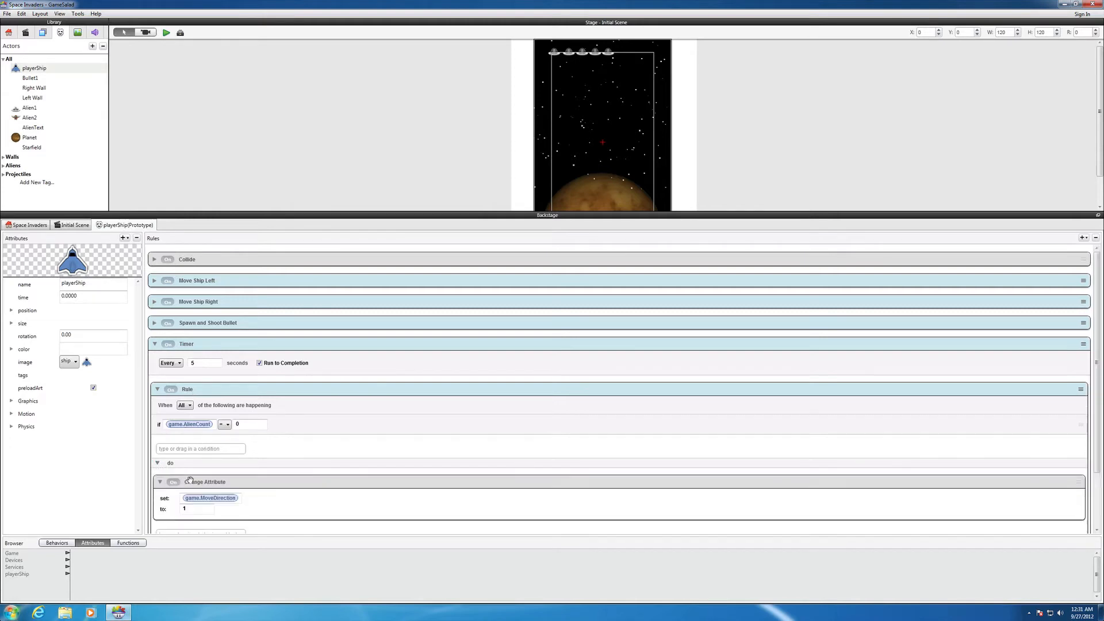
scroll(194, 486, down, 3)
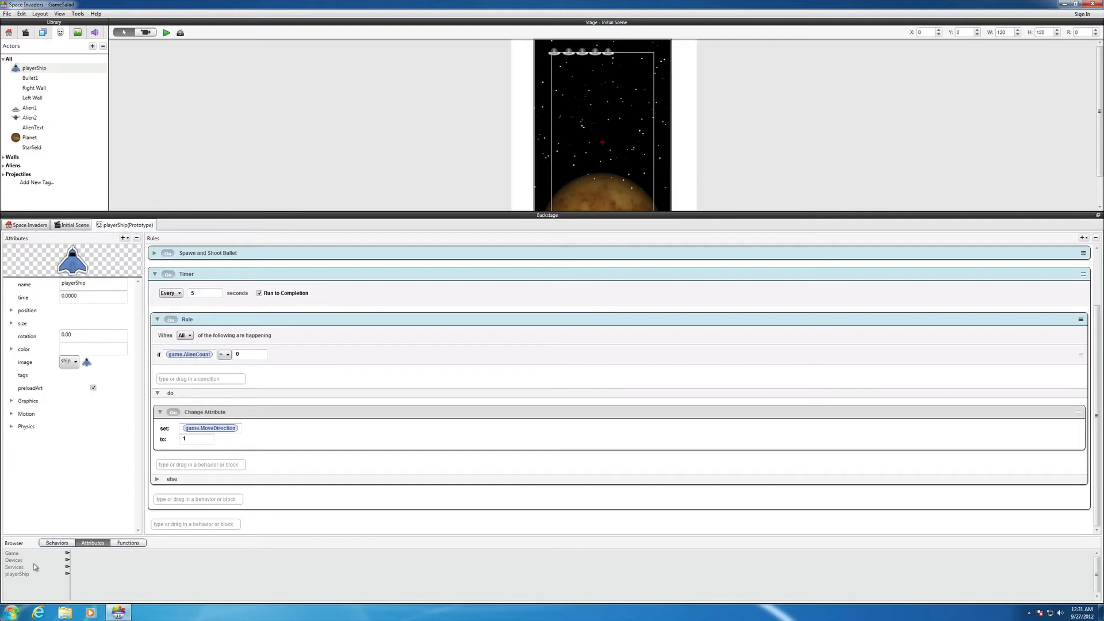
click(50, 544)
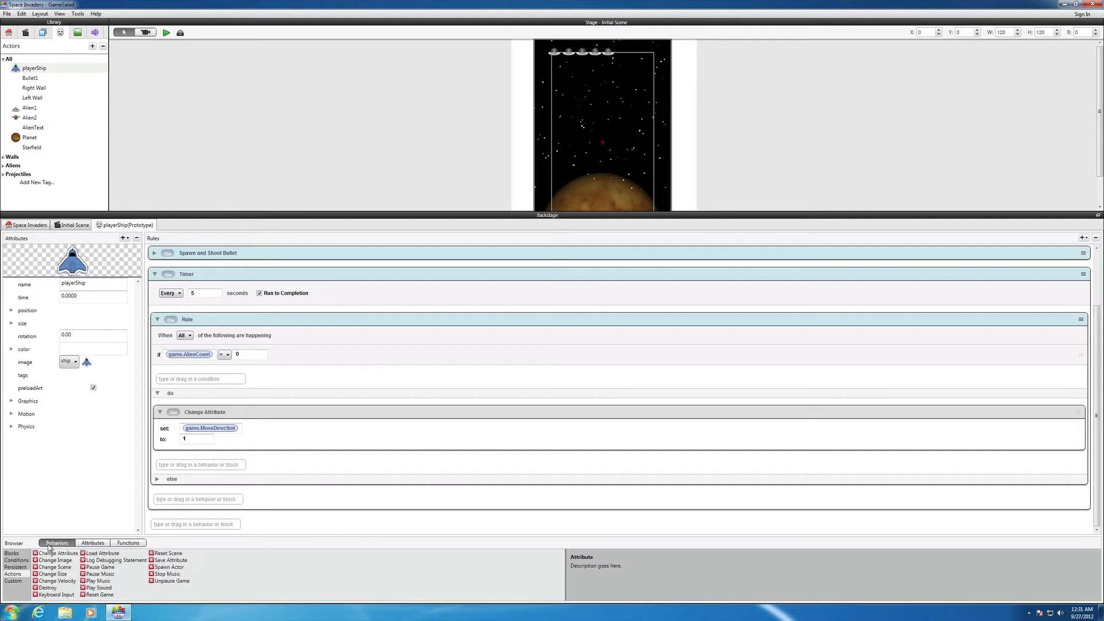
click(37, 568)
drag(36, 569, 178, 466)
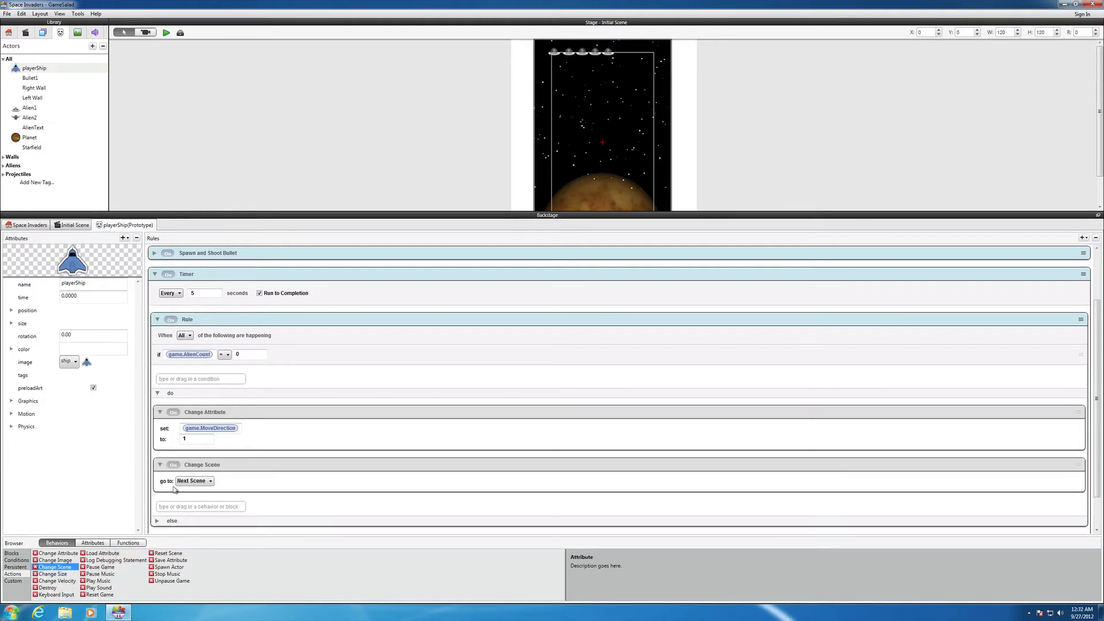
click(210, 482)
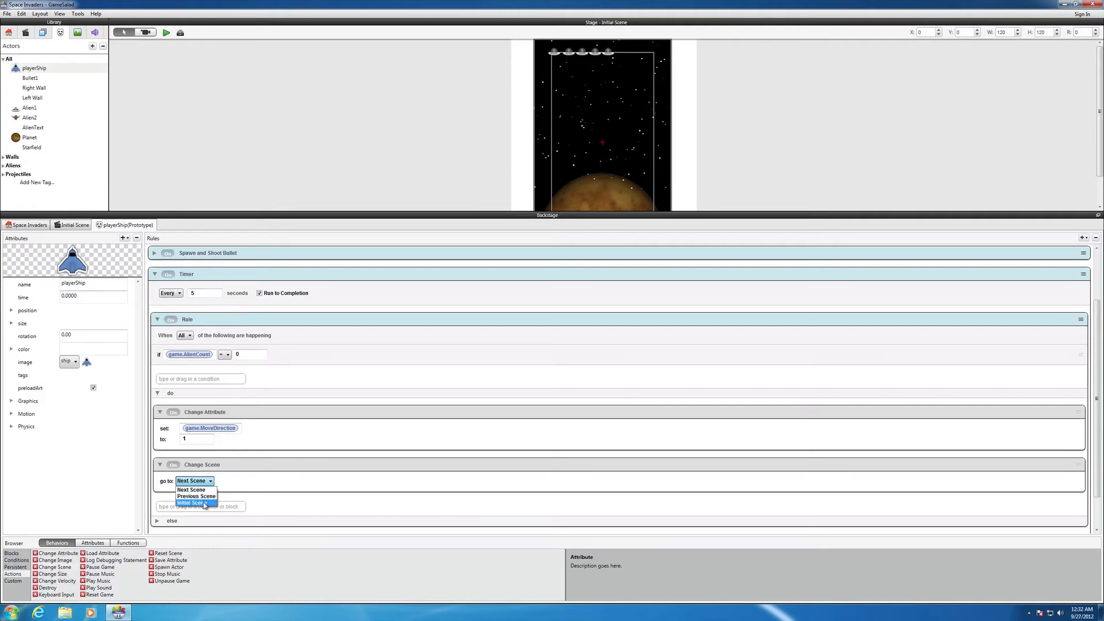
click(206, 490)
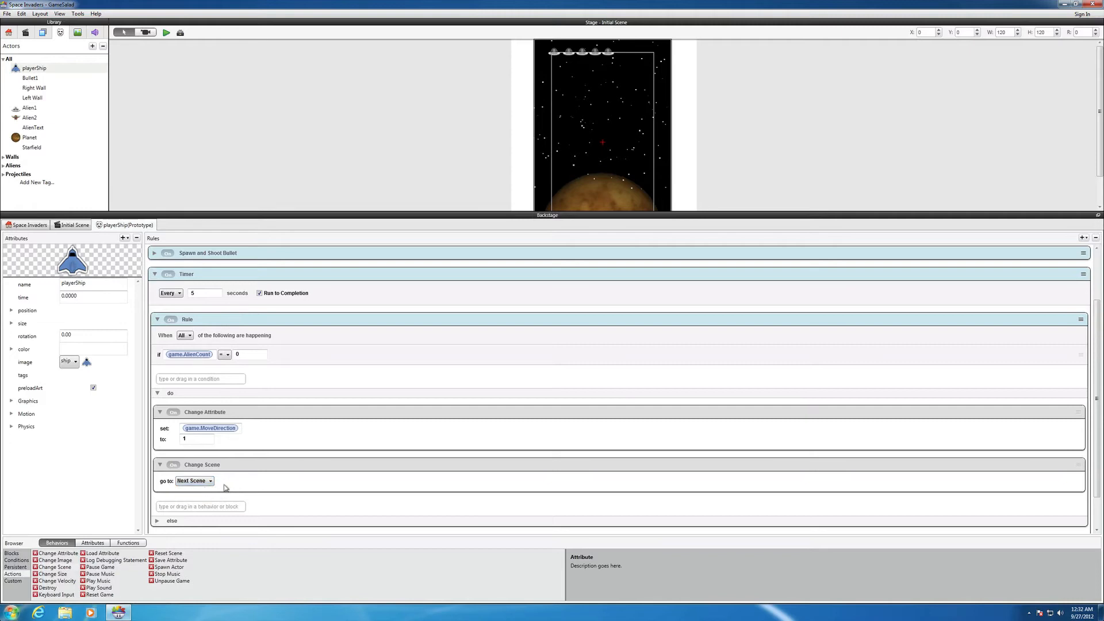
click(160, 465)
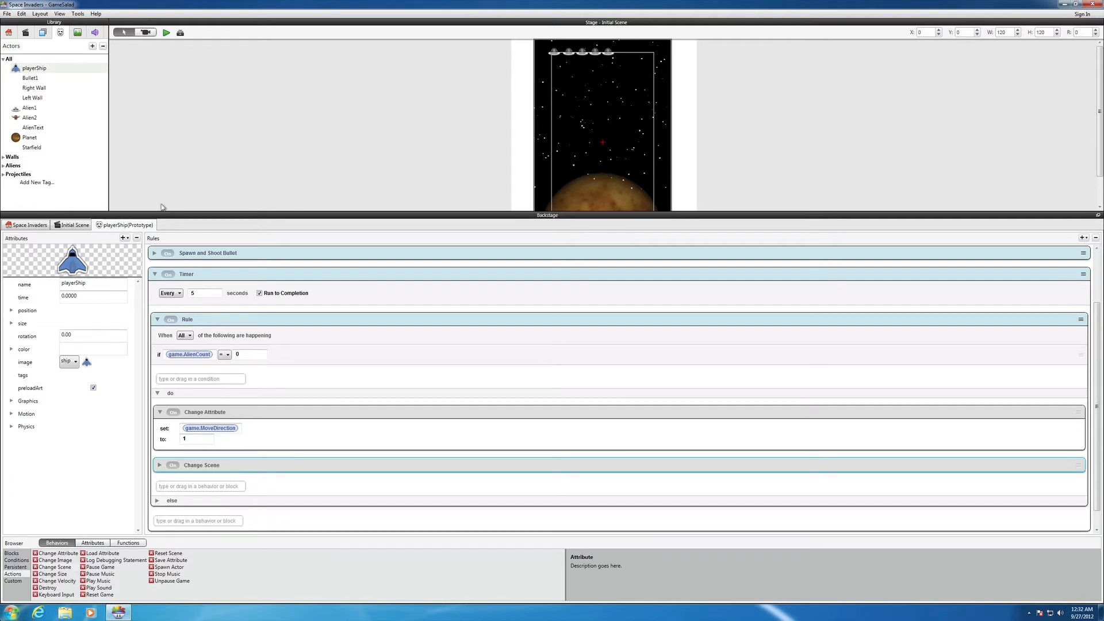
Rename the Initial Scene as Level 1 in the list of scenes
click(26, 33)
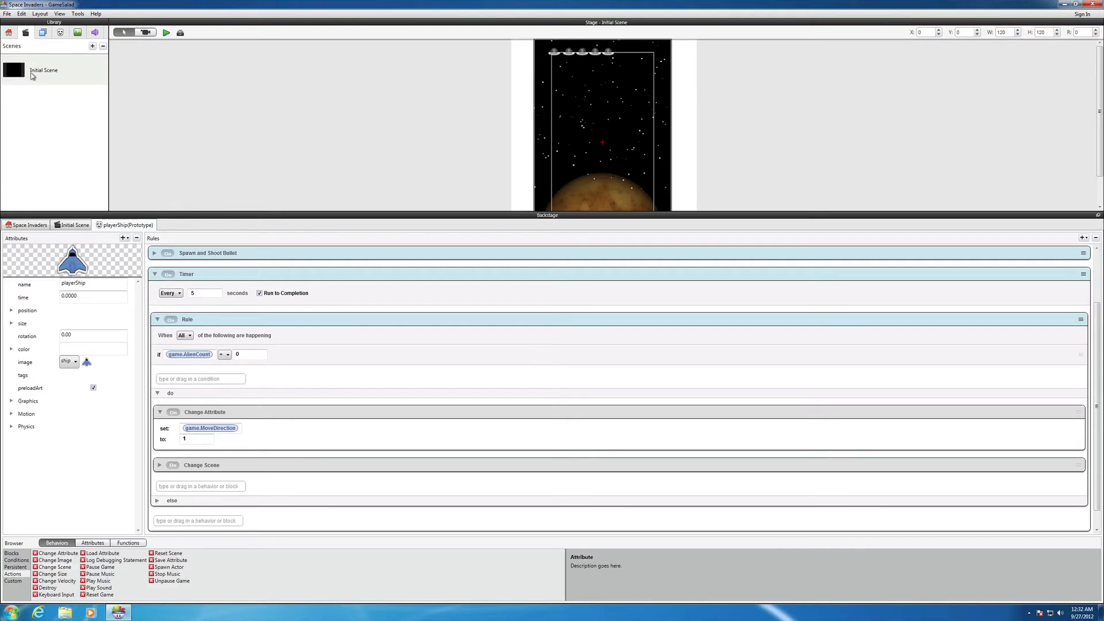
click(58, 75)
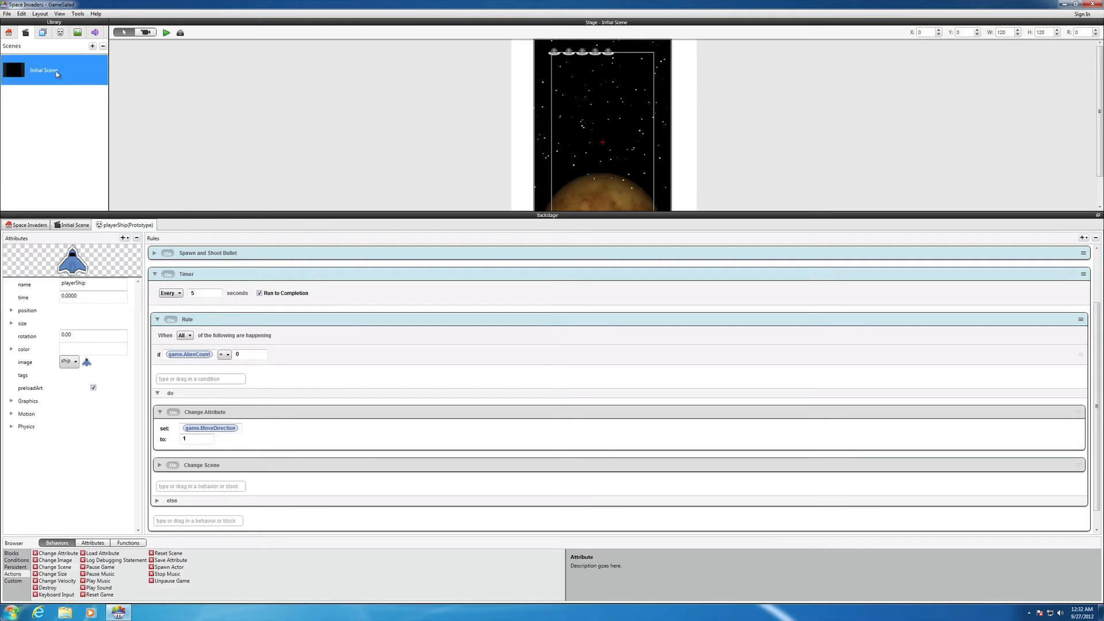
click(57, 72)
key(BackSpace)
key(BackSpace)
key(BackSpace)
key(BackSpace)
key(BackSpace)
key(BackSpace)
key(Return)
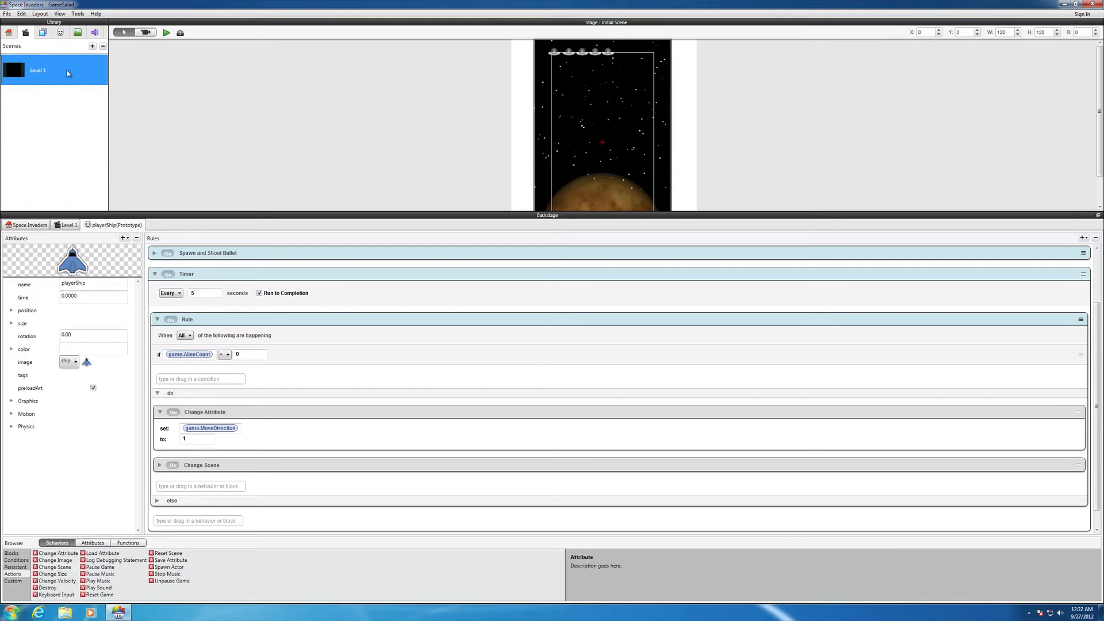
Add a new scene to the game and name it Level 2
click(23, 35)
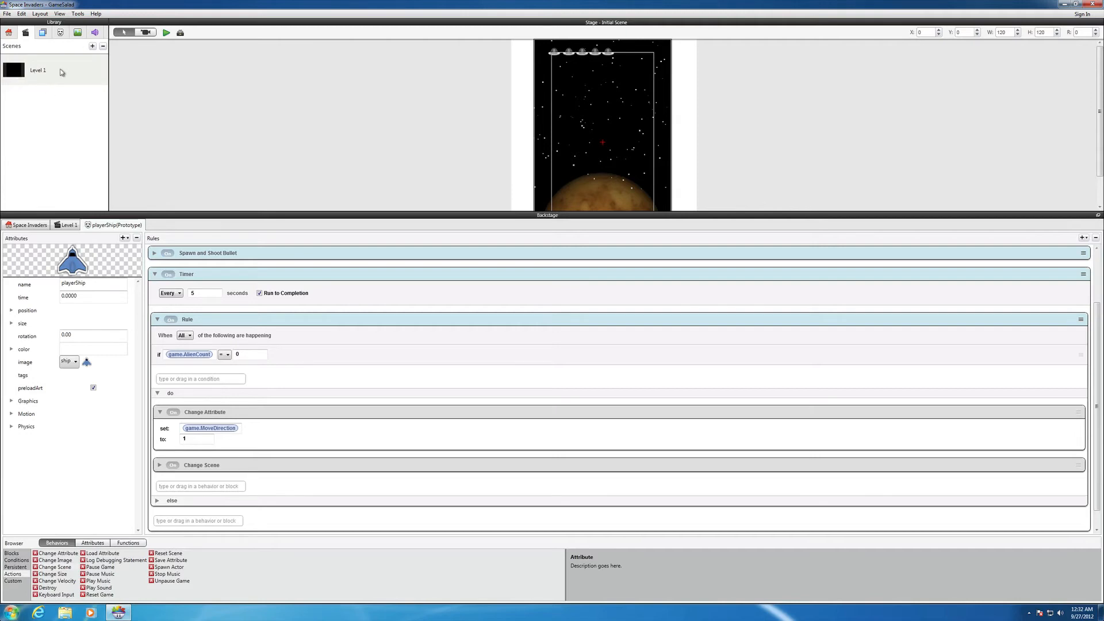
click(93, 46)
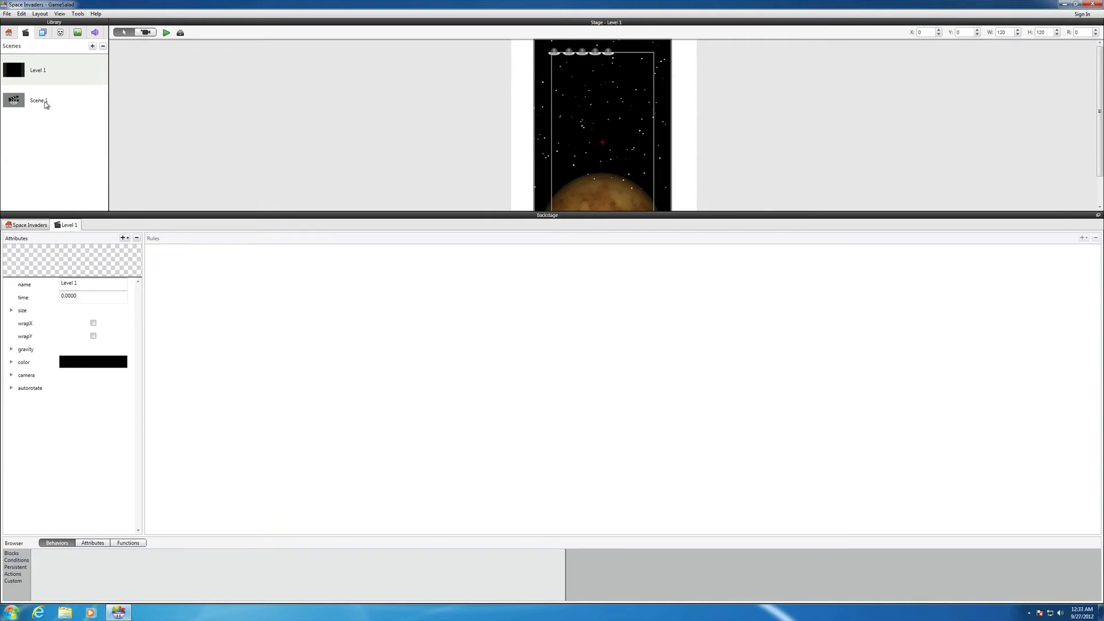
click(46, 104)
click(48, 102)
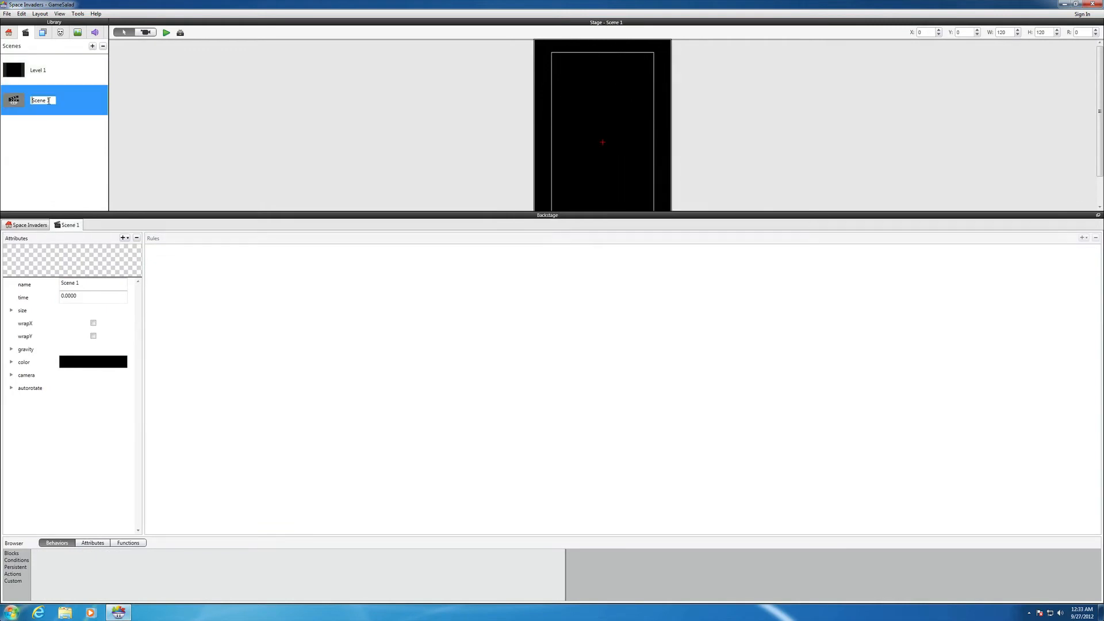
key(BackSpace)
key(BackSpace)
key(BackSpace)
key(BackSpace)
key(BackSpace)
text(Lev)
key(Return)
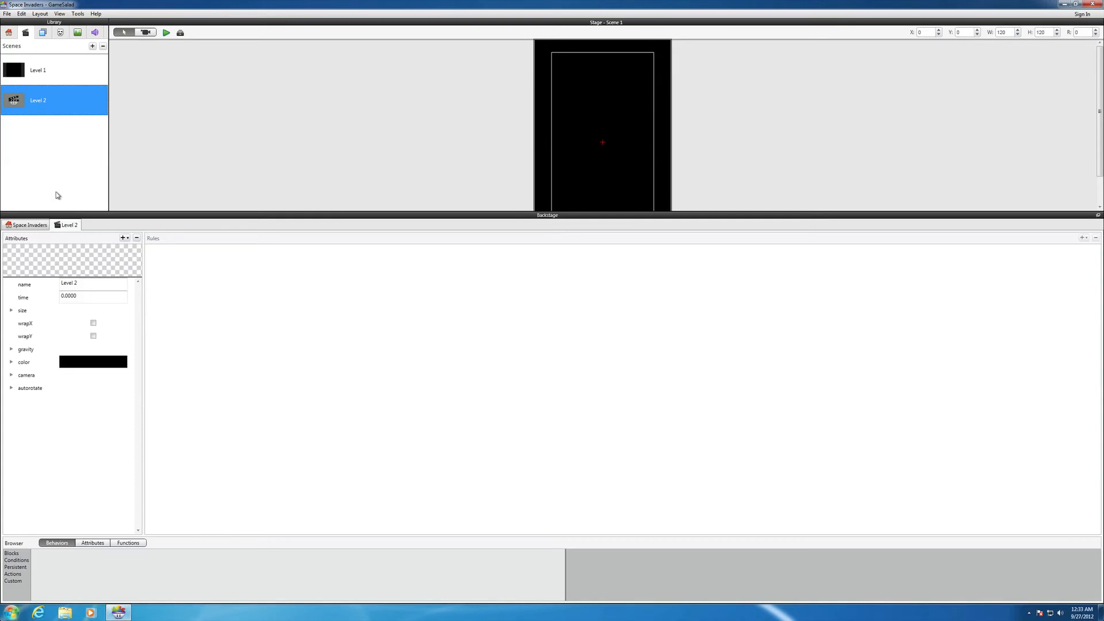
Create a new actor named Level2 Text and place it near the centre of the Level 2 scene
click(61, 34)
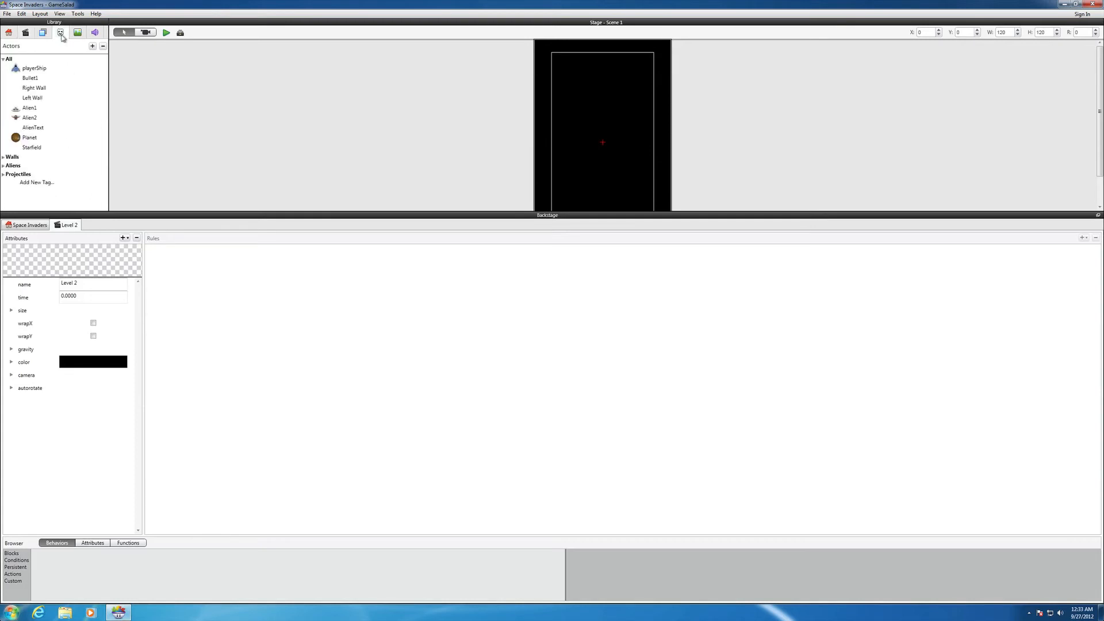
click(92, 47)
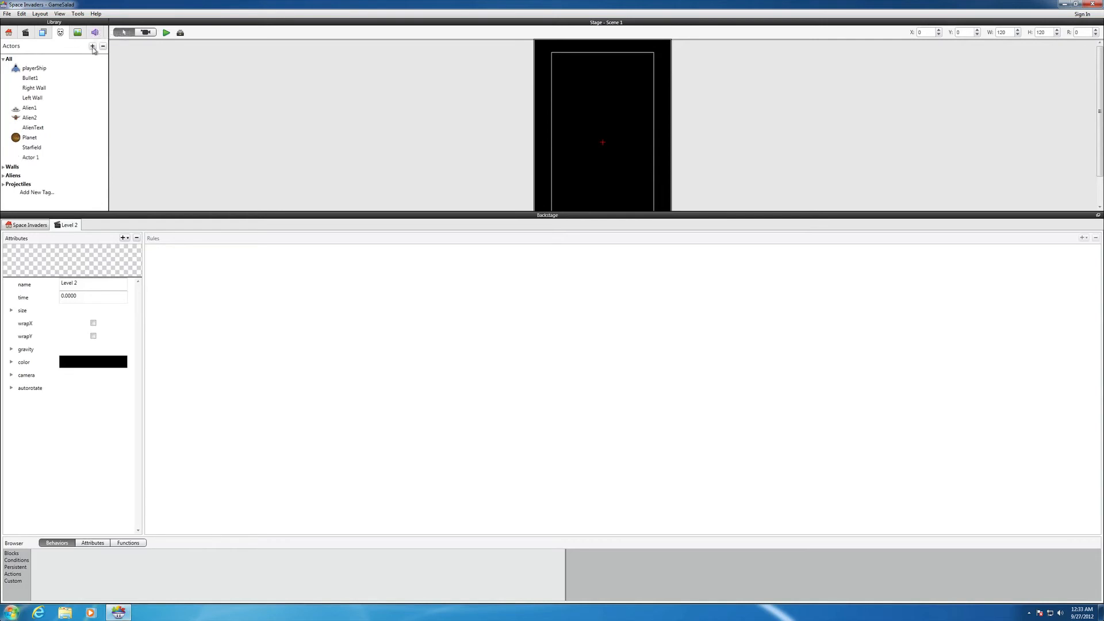
click(38, 157)
click(39, 158)
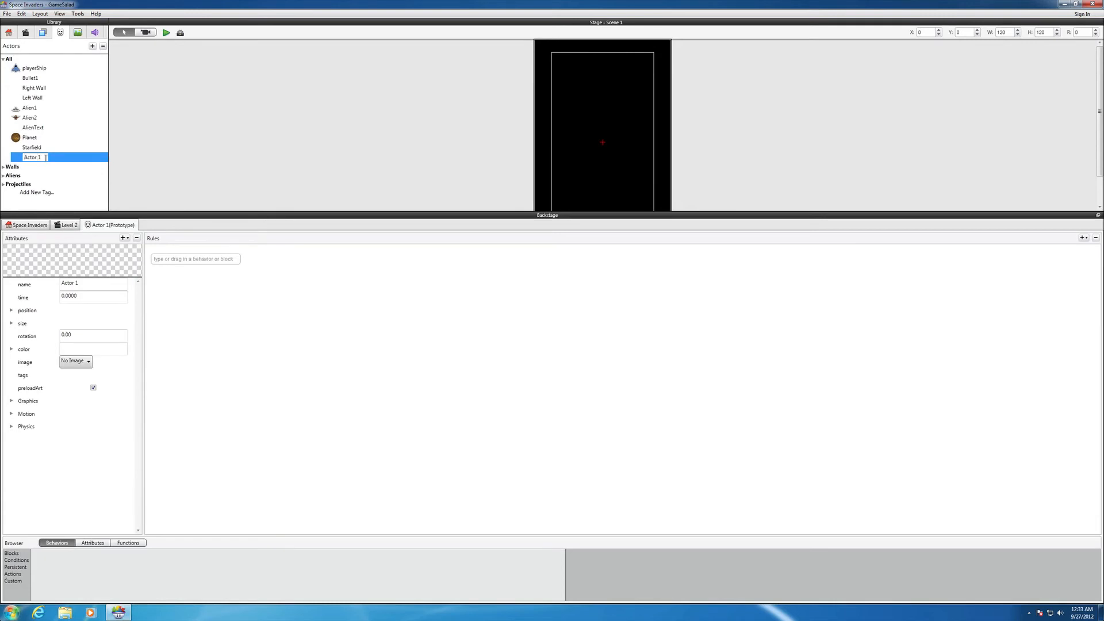
key(BackSpace)
key(BackSpace)
key(BackSpace)
key(BackSpace)
key(BackSpace)
key(BackSpace)
key(BackSpace)
text(Leve)
key(BackSpace)
key(BackSpace)
key(BackSpace)
text(xt)
key(Return)
drag(27, 161, 599, 126)
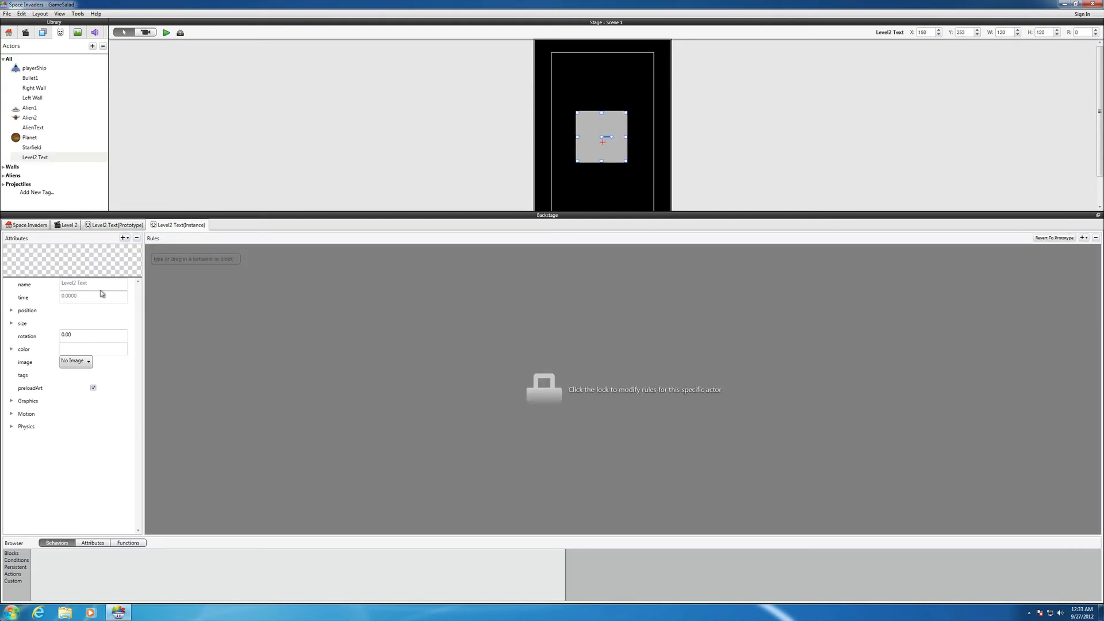
click(70, 349)
click(80, 352)
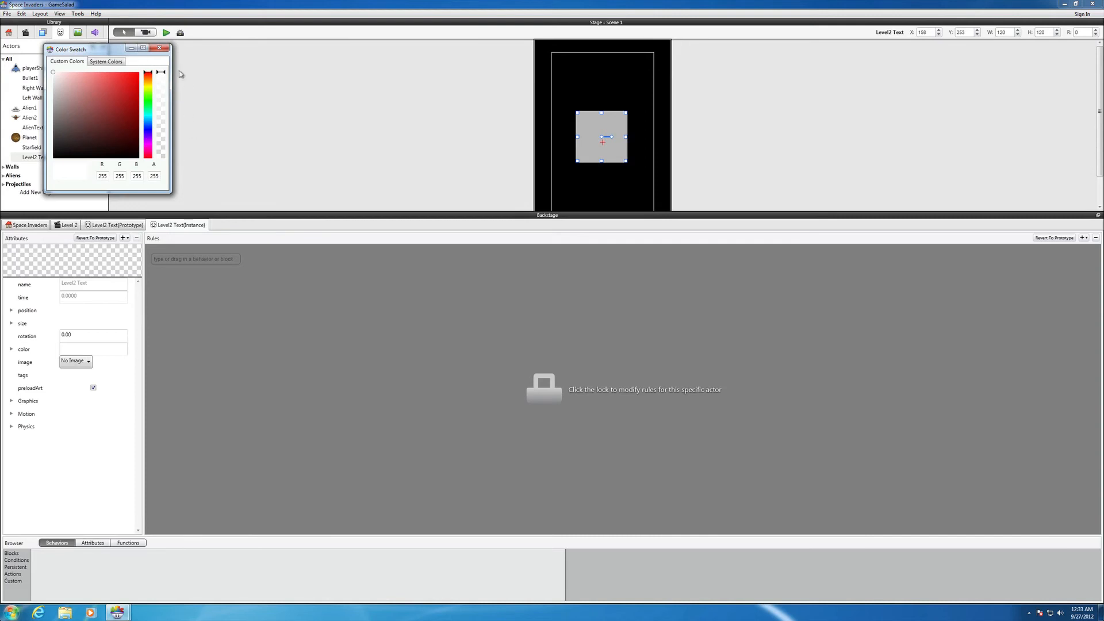
click(159, 47)
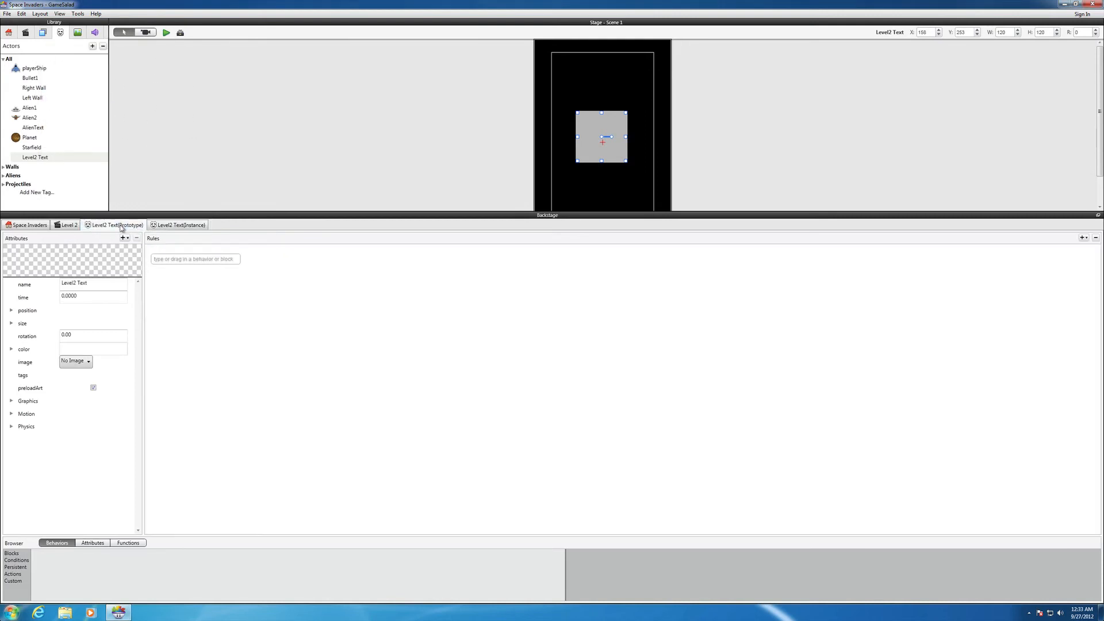
Set the colour of the Level2 Text prototype to red (R 240, G 19, B 19)
click(119, 226)
click(90, 349)
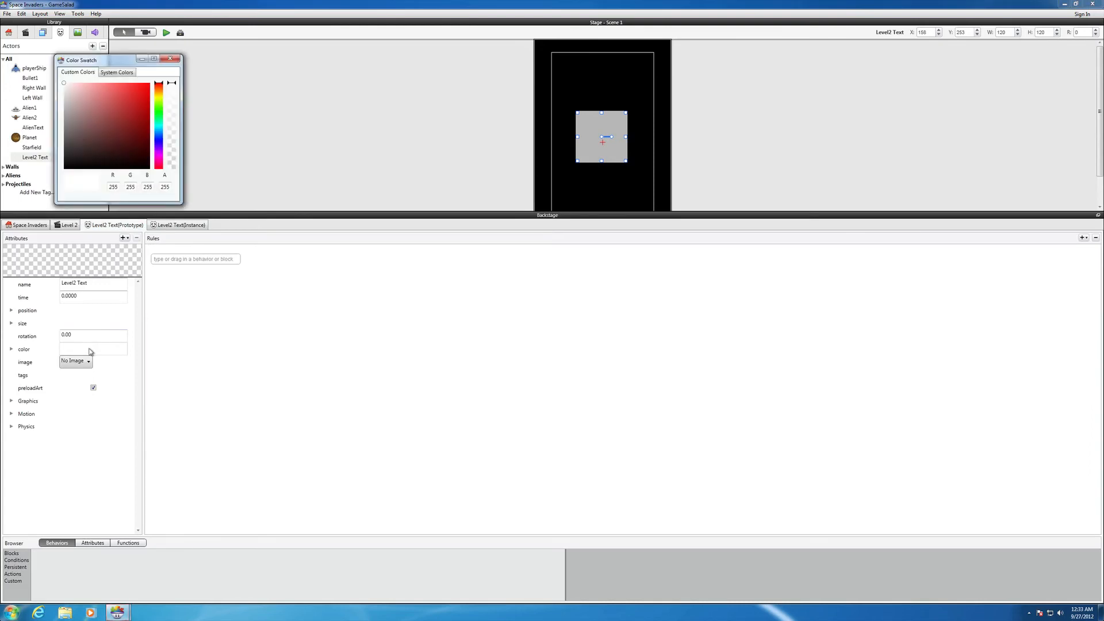
click(143, 87)
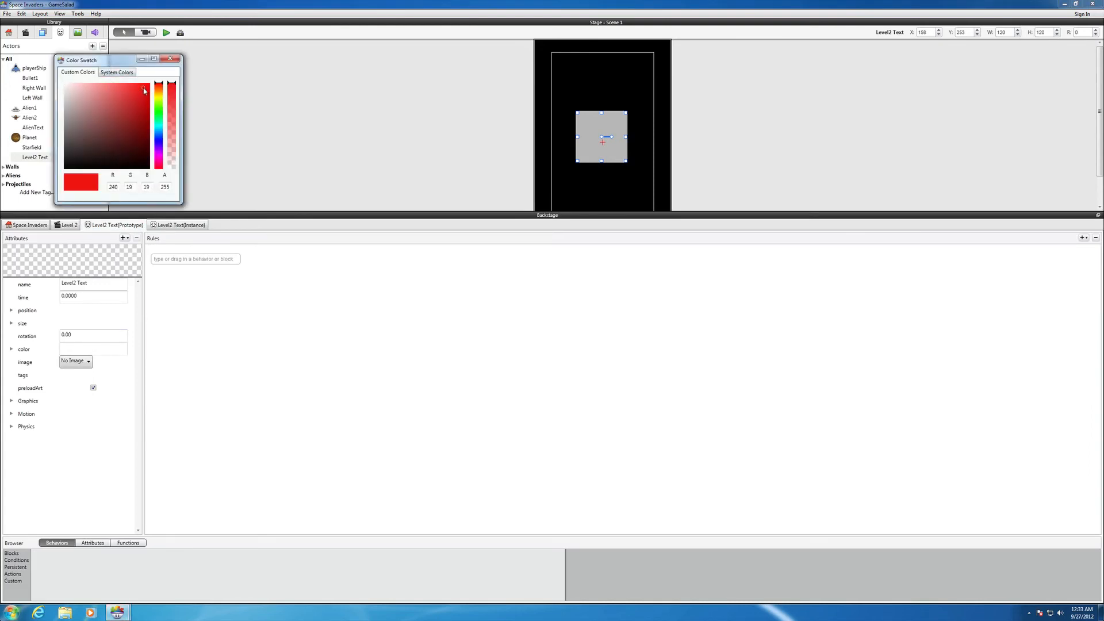
click(176, 60)
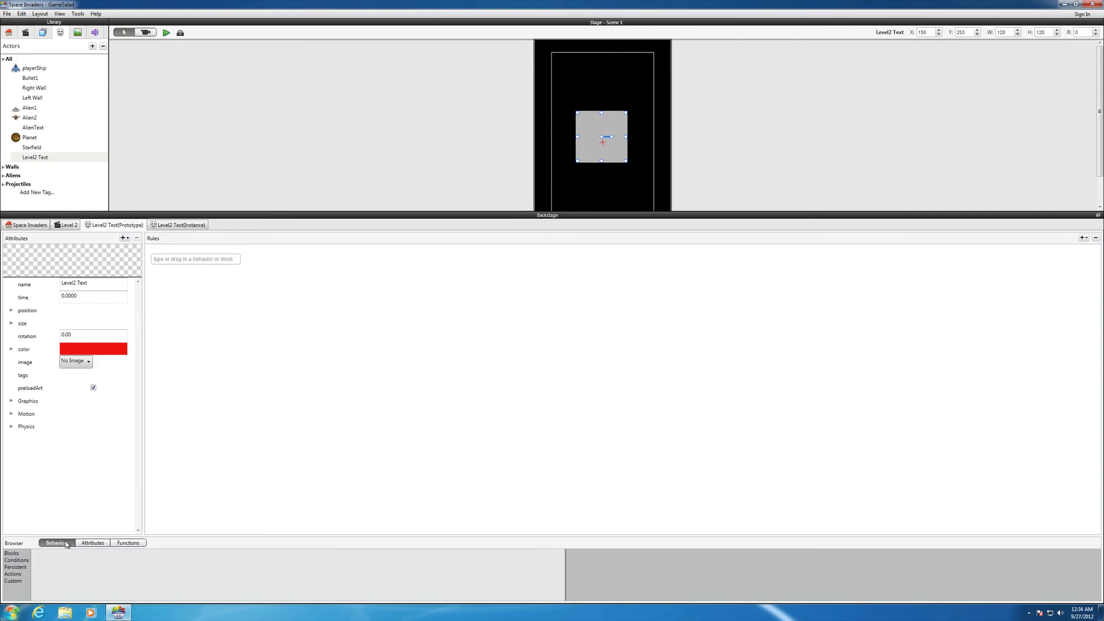
Add a persistent Display Text behavior to the rules of the Level2 Text prototype
click(17, 554)
click(19, 574)
click(20, 561)
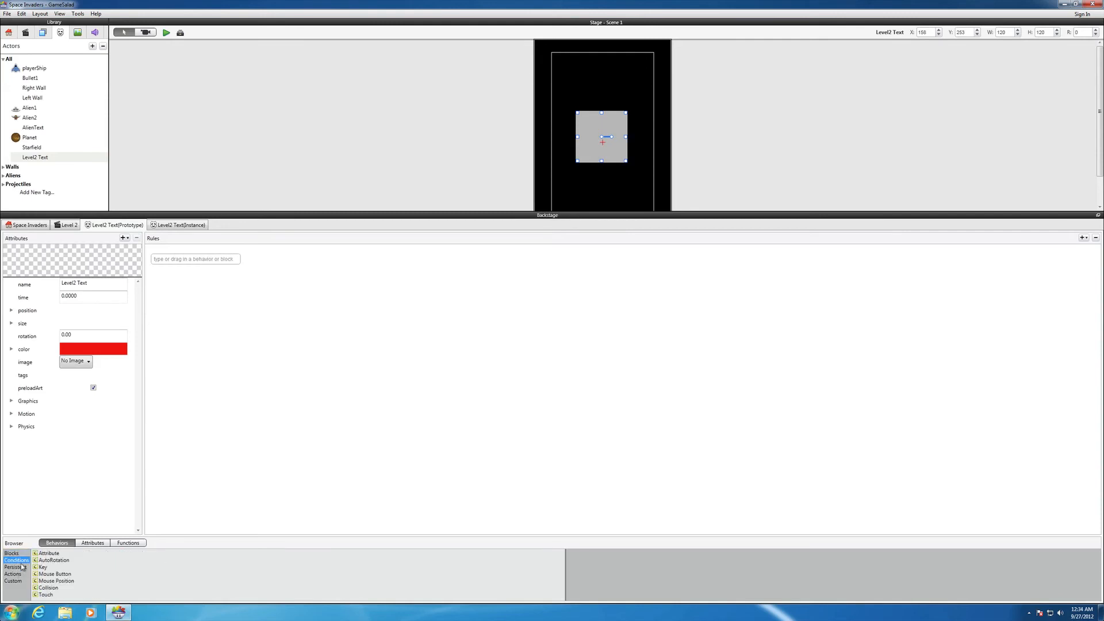
click(20, 575)
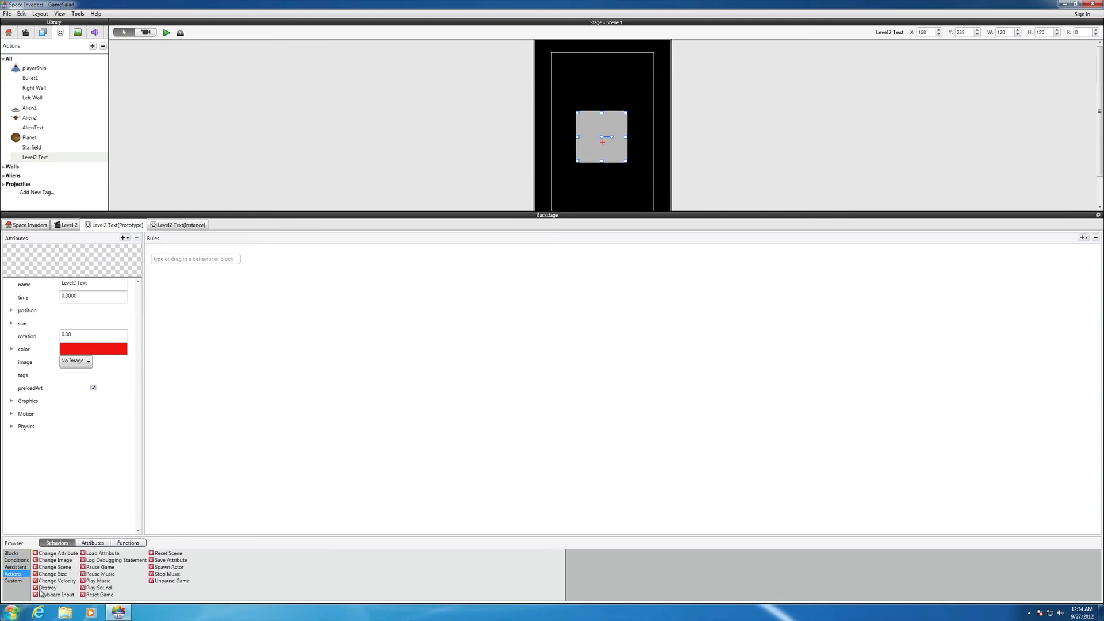
click(23, 567)
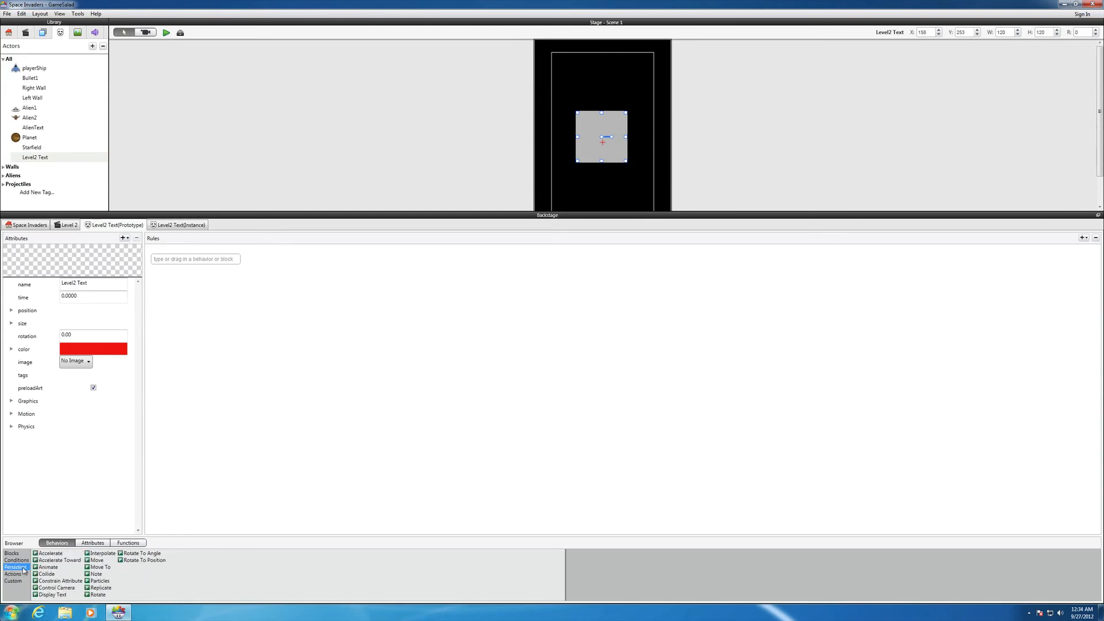
drag(39, 596, 189, 268)
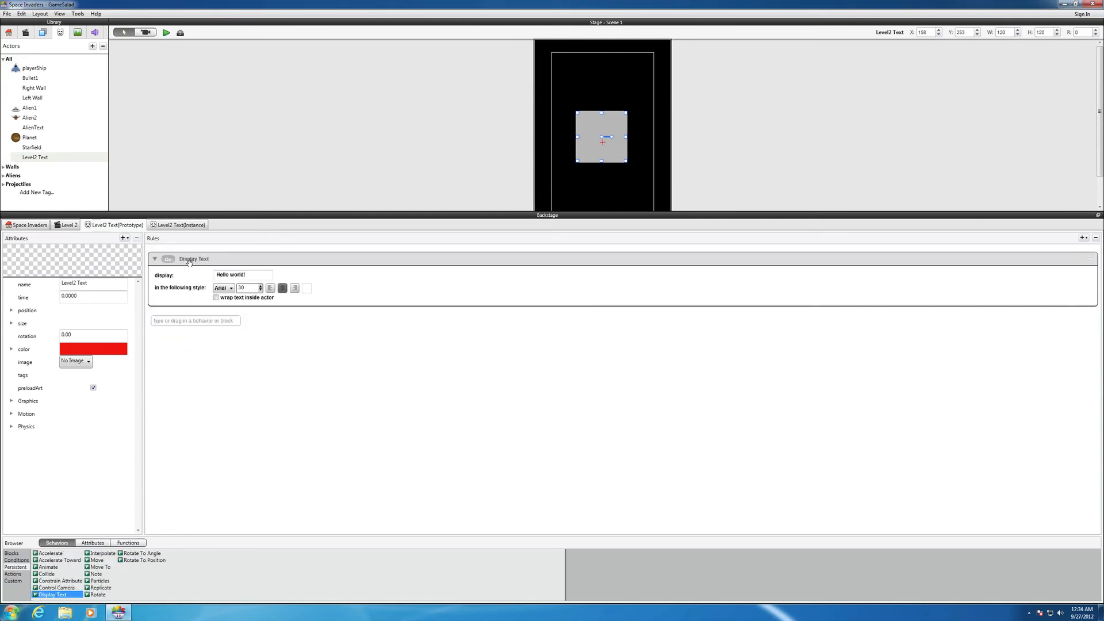
Replace the default text of the Display Text behavior with "Level 2"
click(247, 276)
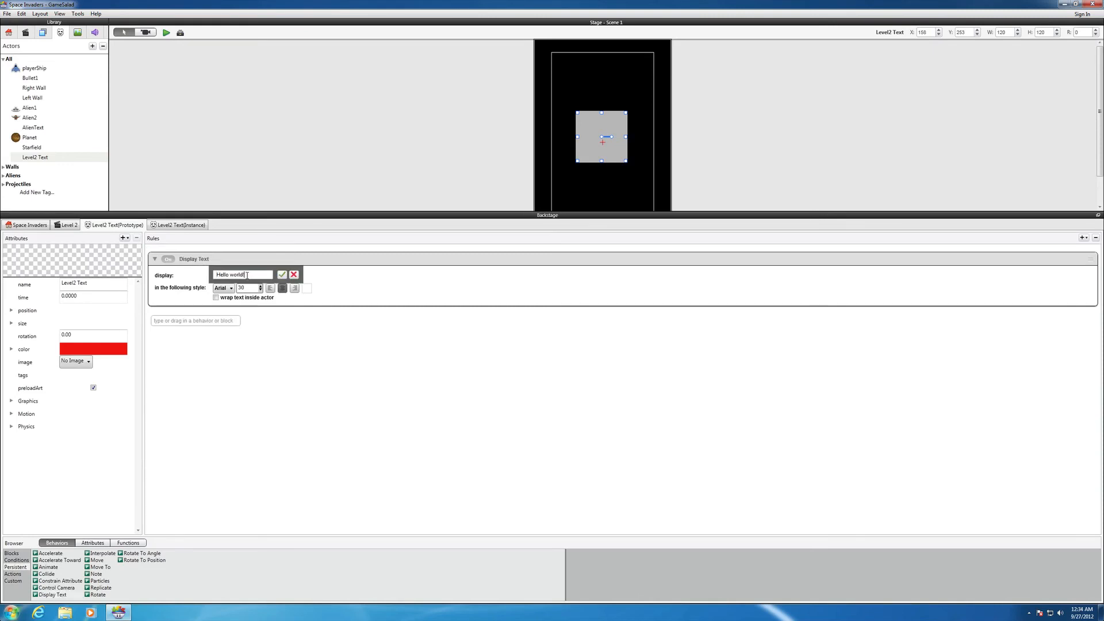
drag(247, 276, 217, 276)
text(Level)
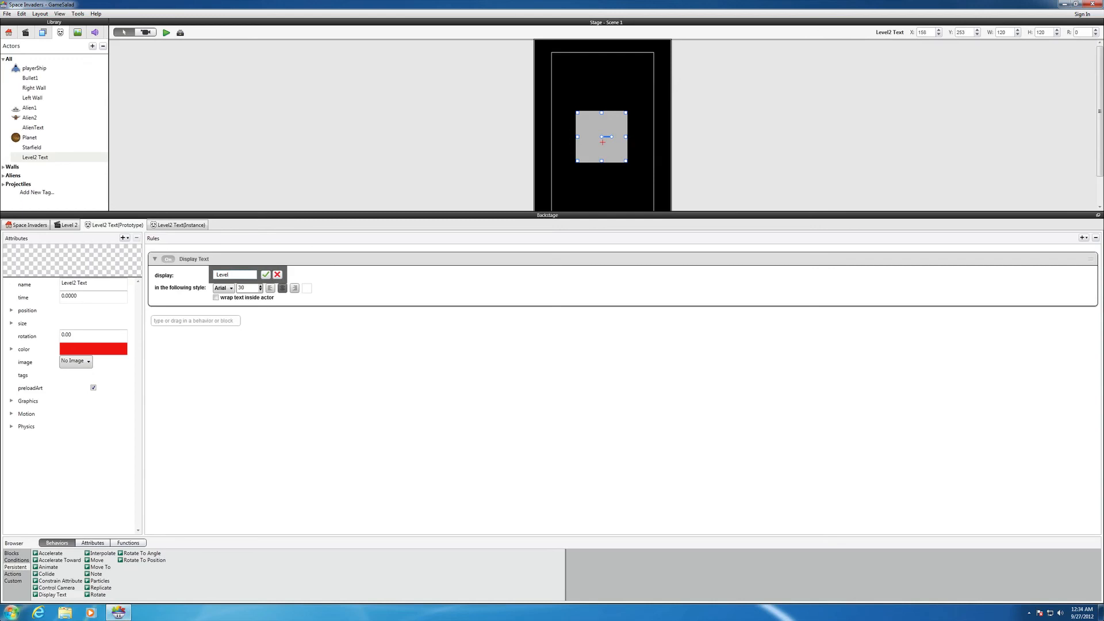
text(2)
key(BackSpace)
text(2)
Change the text colour of the Display Text behavior to near-black
click(307, 288)
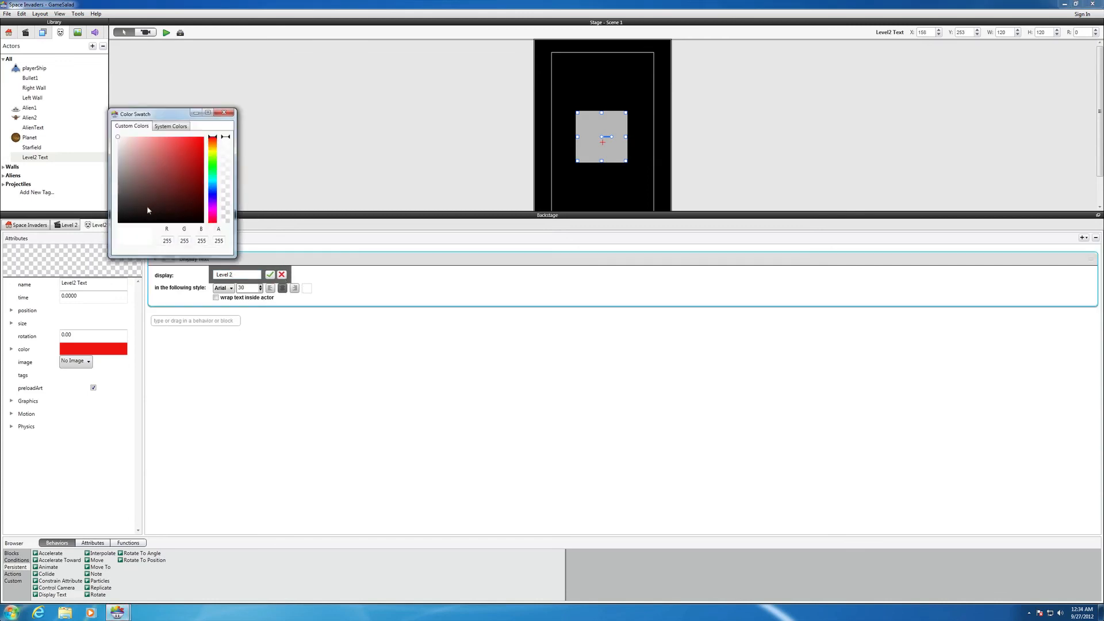
click(125, 217)
click(224, 114)
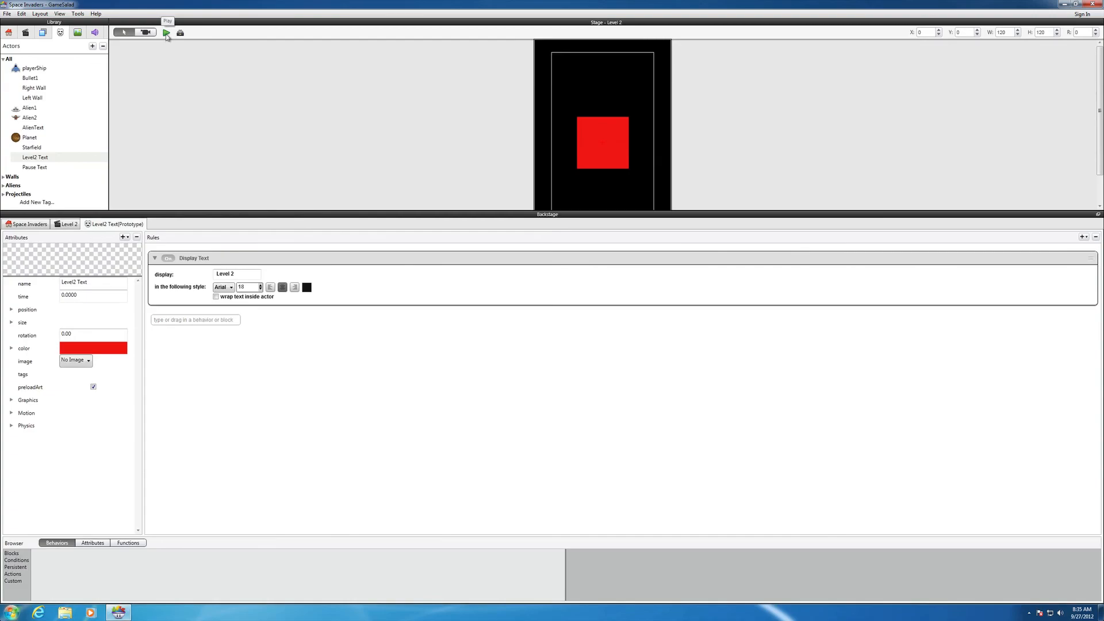
Preview the game and move and fire the ship to destroy all the aliens in Level 1, testing the scene change
click(166, 34)
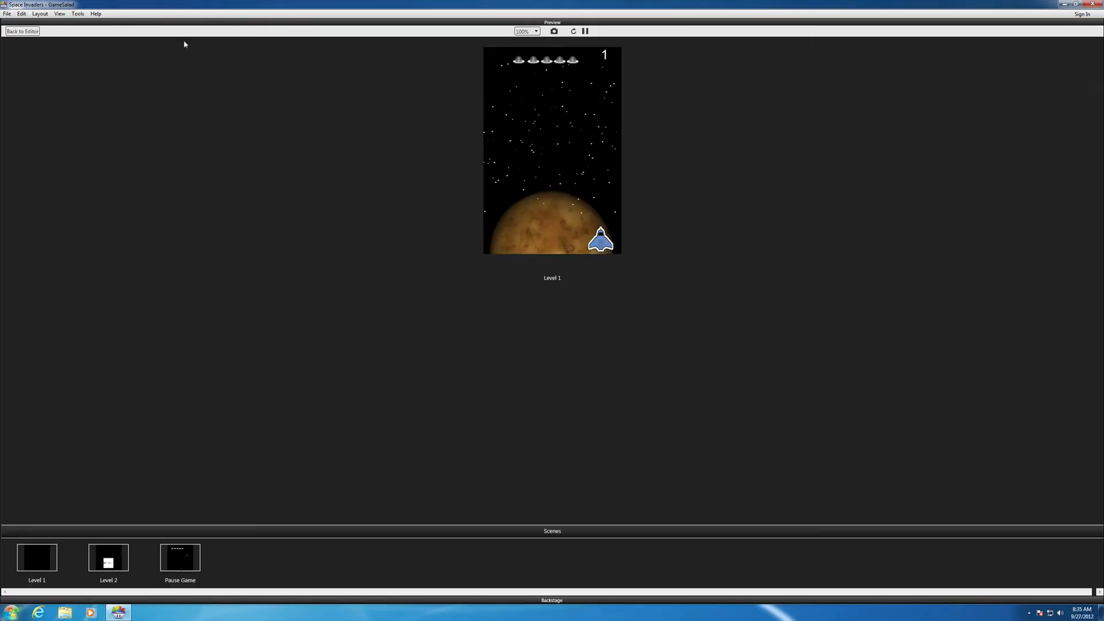
key(Right)
key(space)
key(space)
key(space)
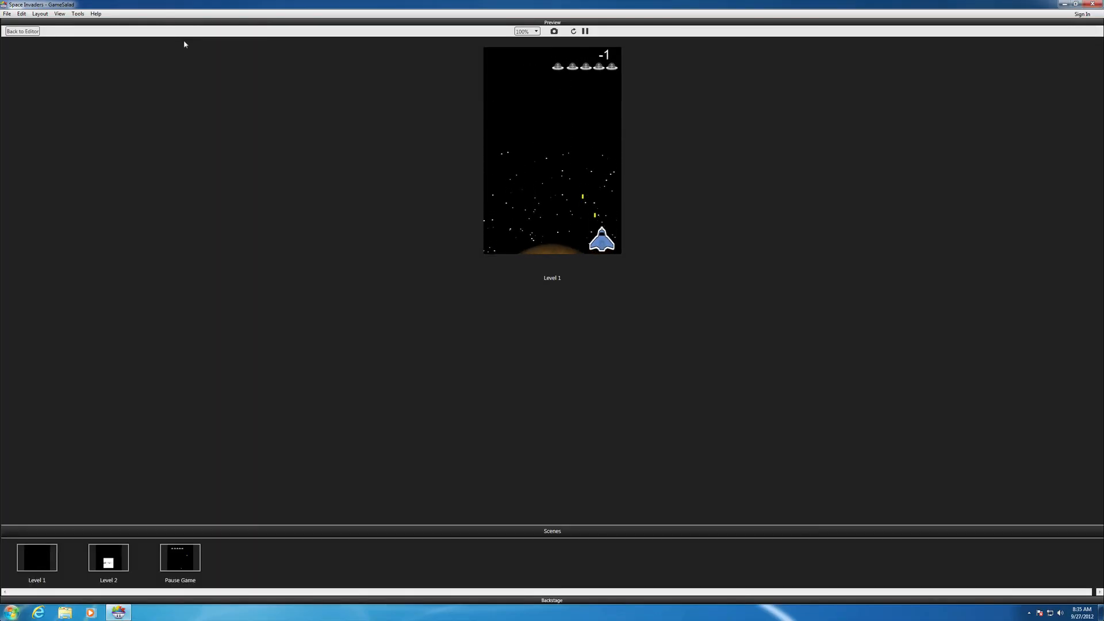
key(Left)
key(space)
key(space)
key(space)
key(space)
key(Right)
key(space)
key(space)
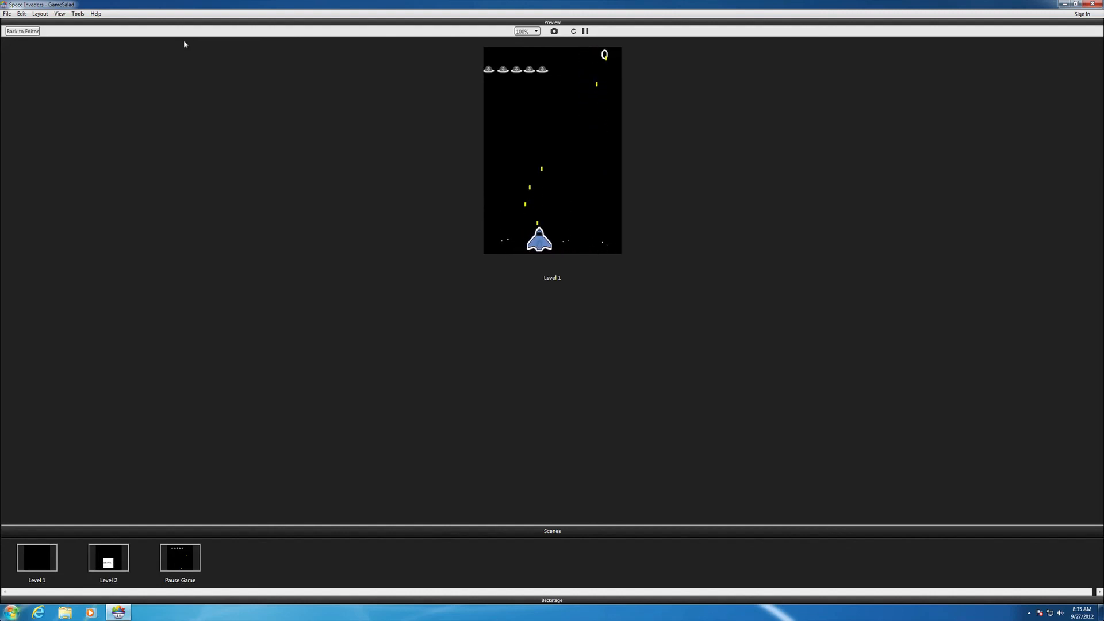
key(Left)
key(space)
key(space)
key(space)
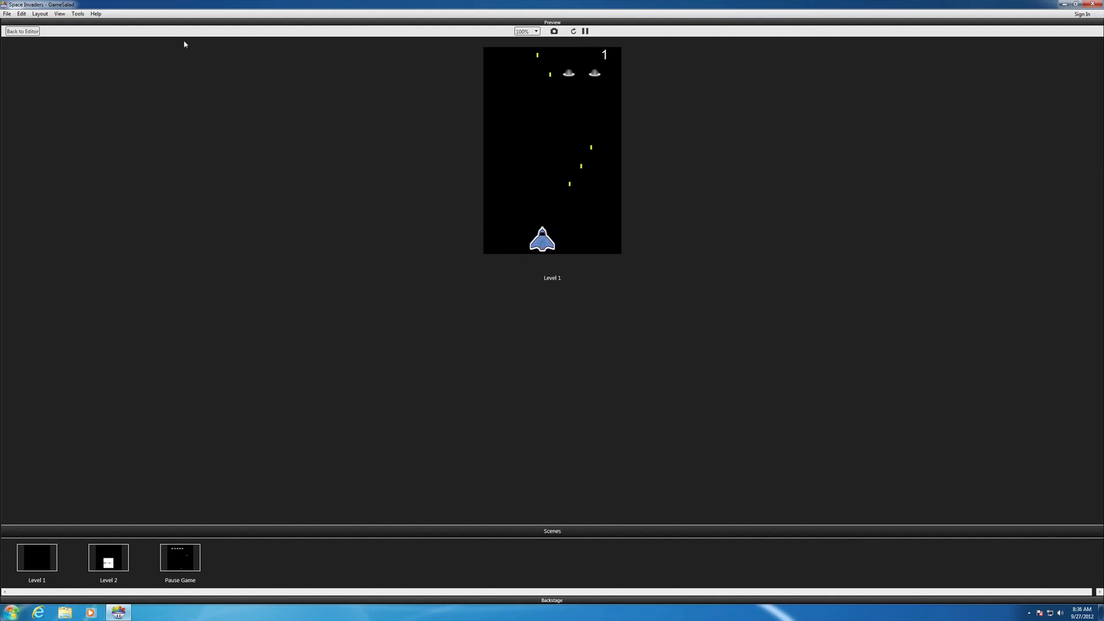
key(Right)
key(space)
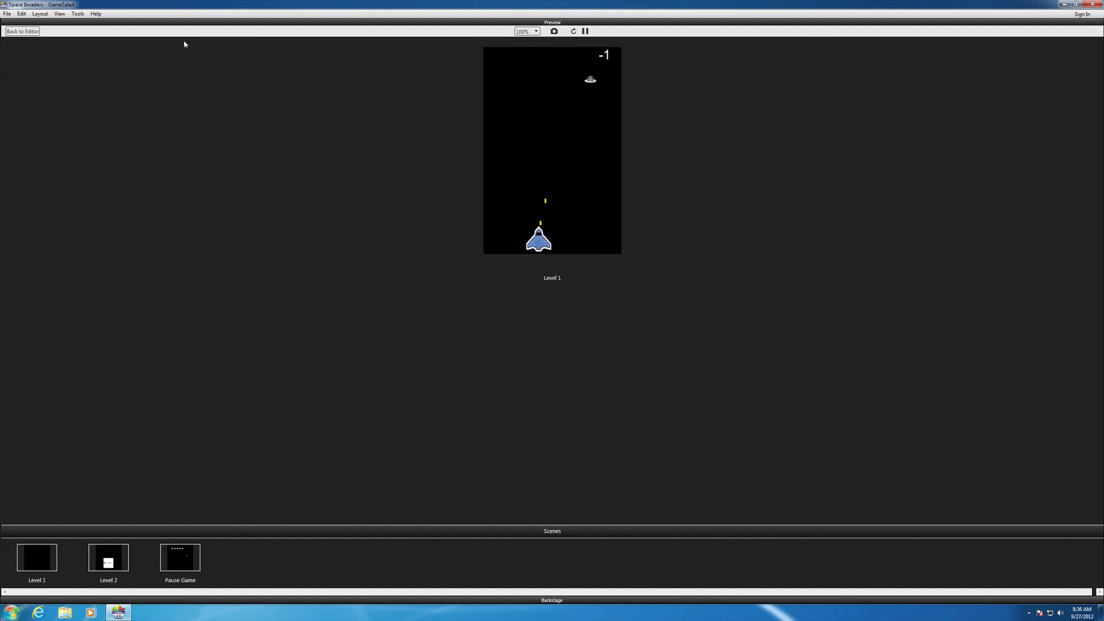
key(Left)
key(space)
key(space)
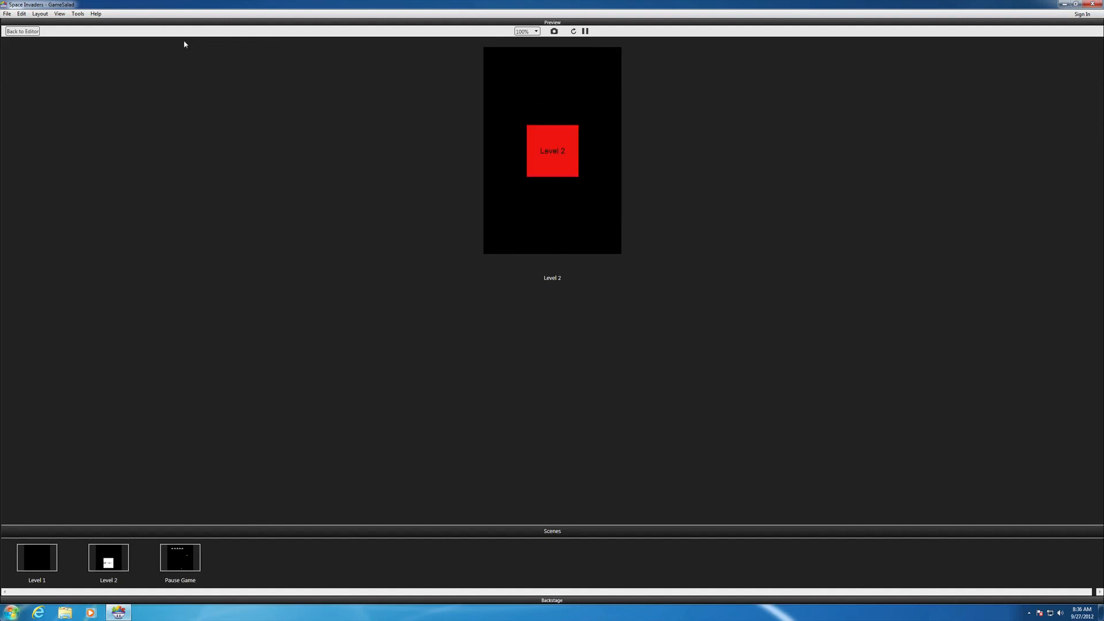